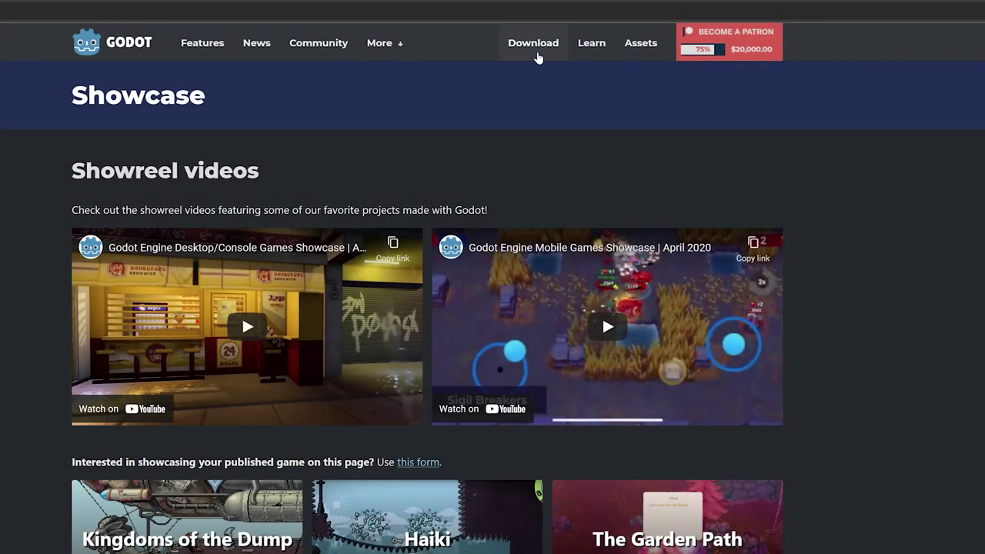
Open Godot's download page and launch the extracted Godot_v3.3.4-stable_win64.exe.
left_click(538, 55)
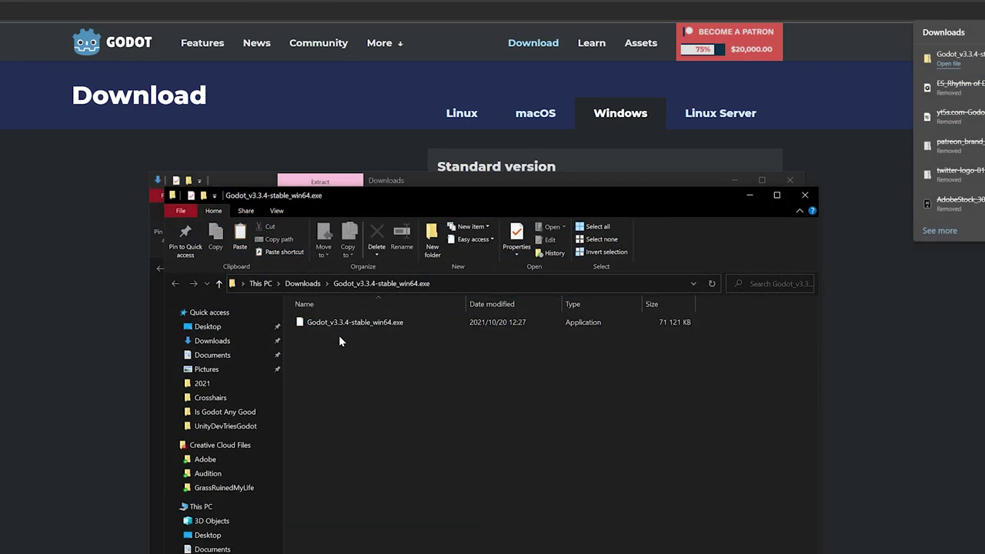
double_click(338, 327)
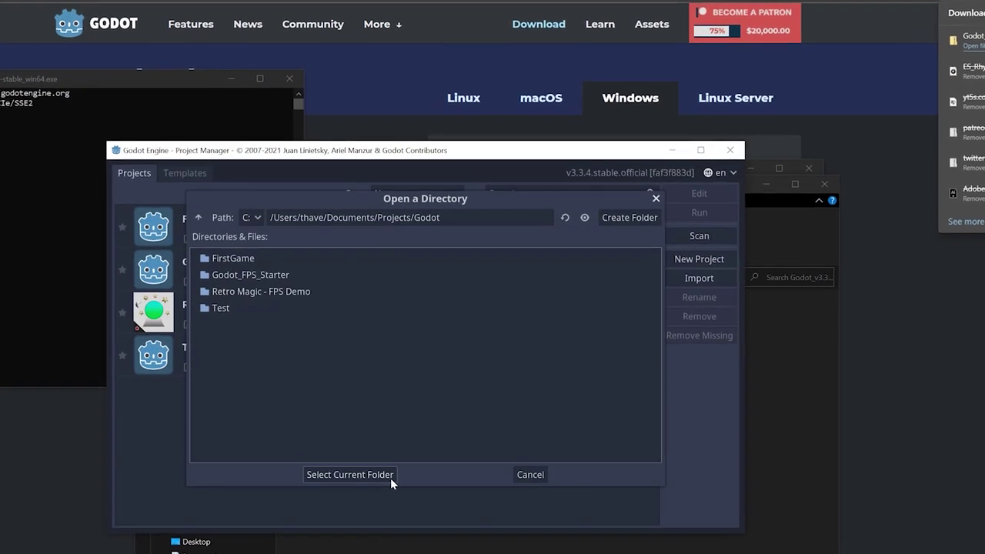
Choose the Documents/Projects/Godot directory as the new project's path and create a folder in it for AwesomeNewProject.
left_click(391, 473)
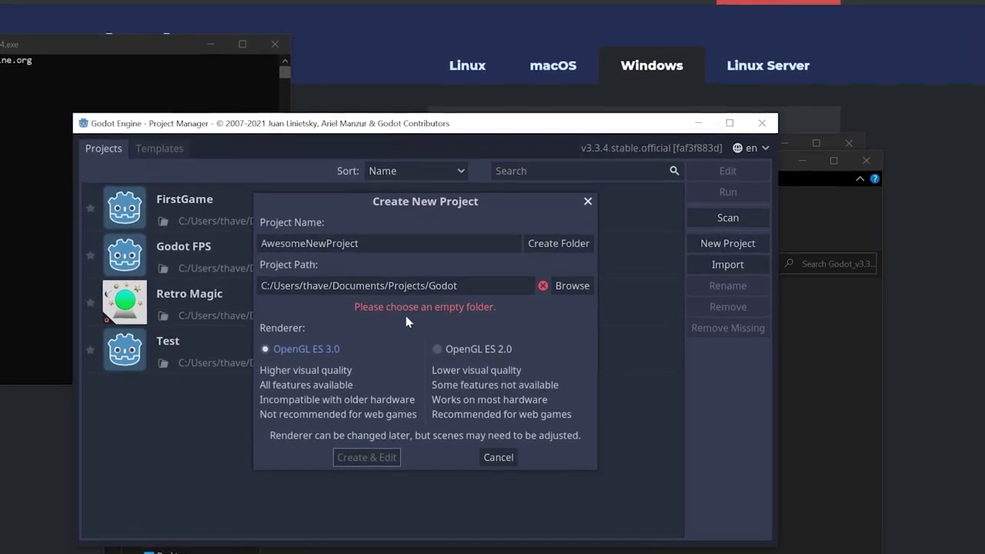
left_click(562, 240)
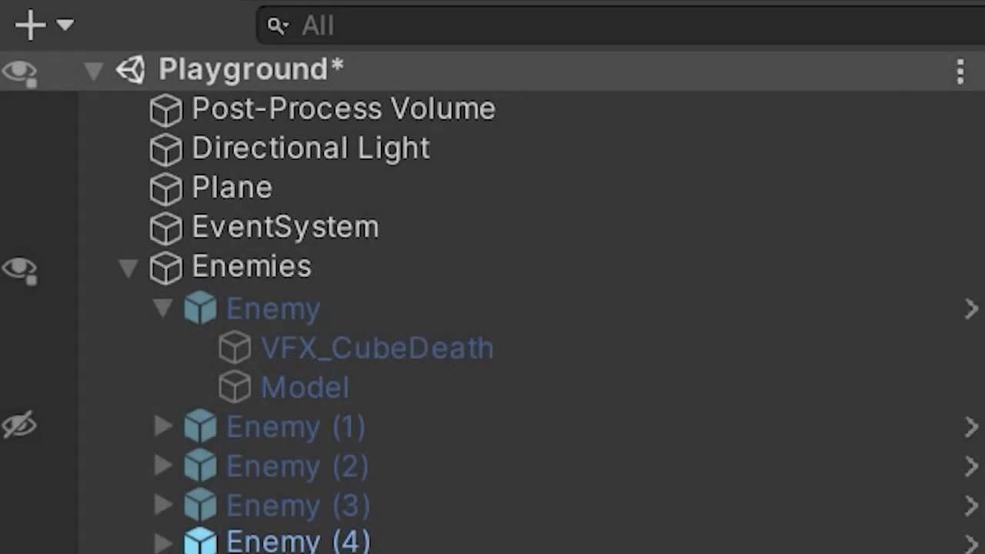
Look through the Enemy and GameObject entries in the hierarchy of Unity's Playground scene.
scroll(493, 302, "down", 10)
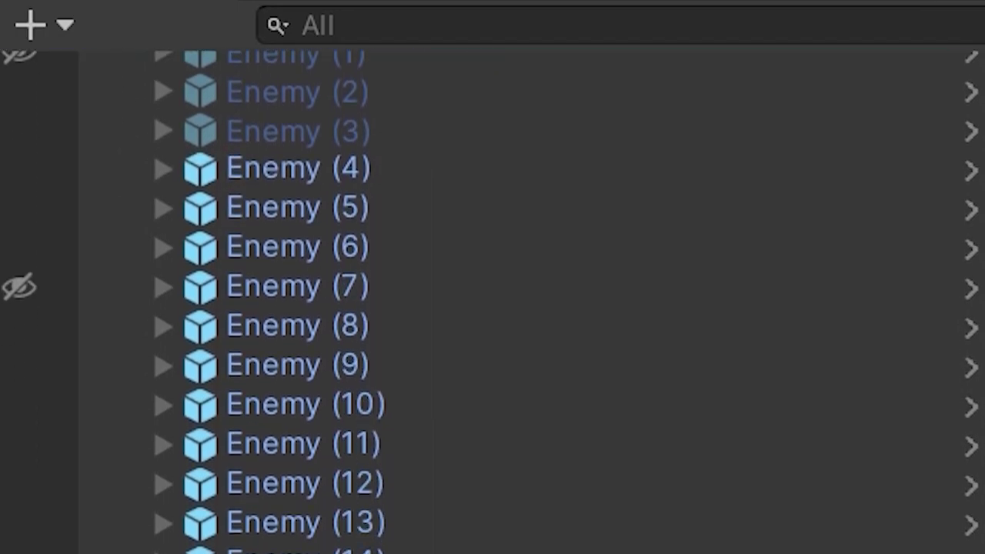
scroll(492, 302, "down", 20)
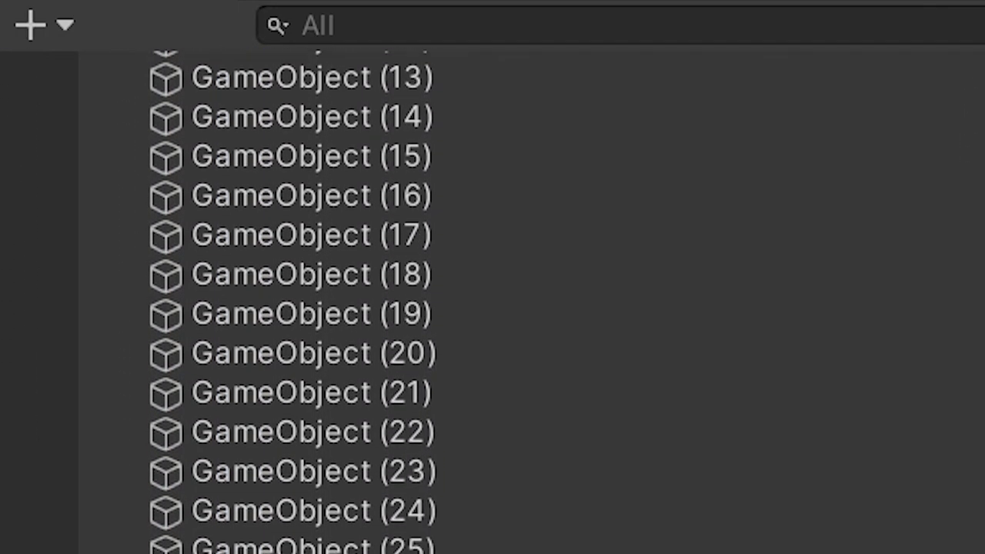
scroll(492, 302, "down", 15)
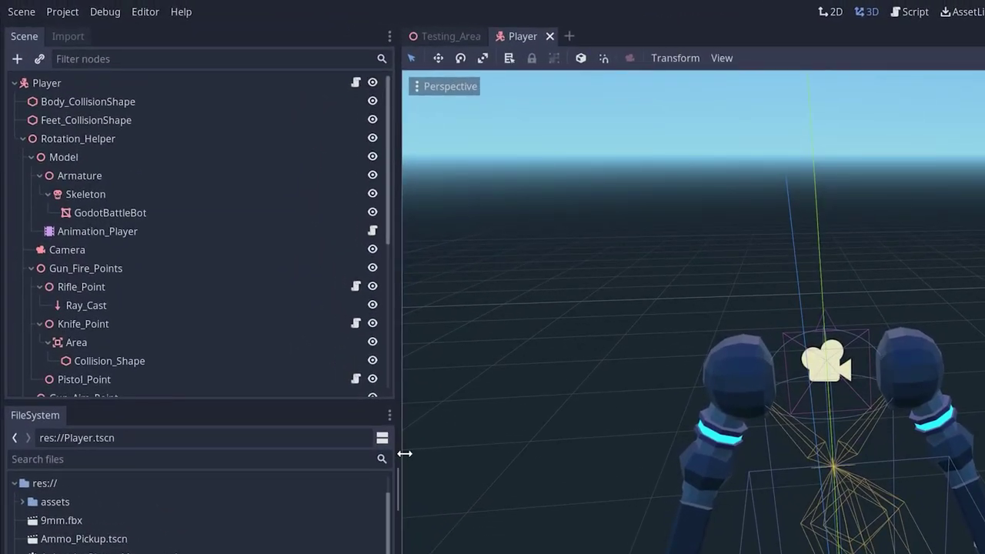
In Godot, widen the Scene dock and inspect the Player scene's nodes and the Player instance in Testing_Area.
left_click_drag(404, 454, 448, 454)
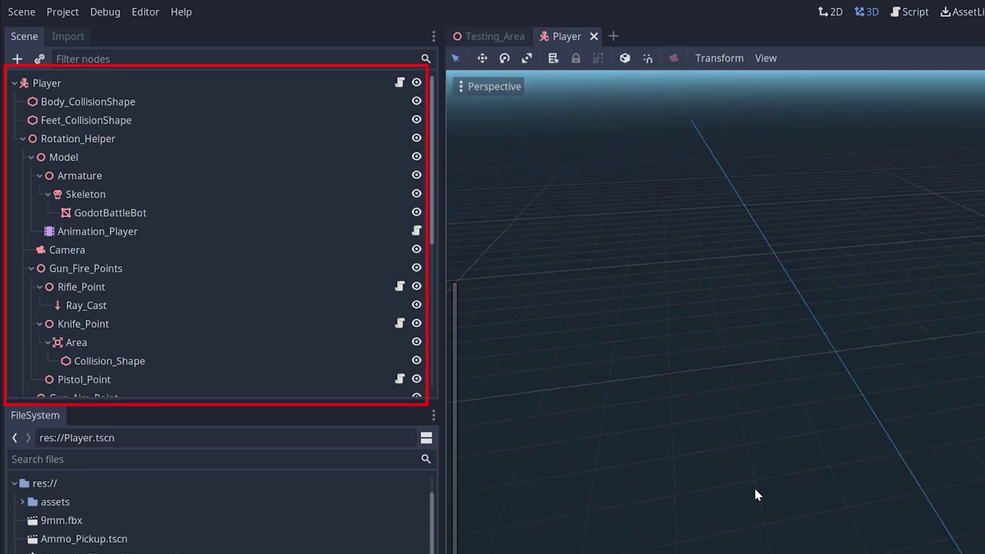
right_click_drag(813, 488, 653, 283)
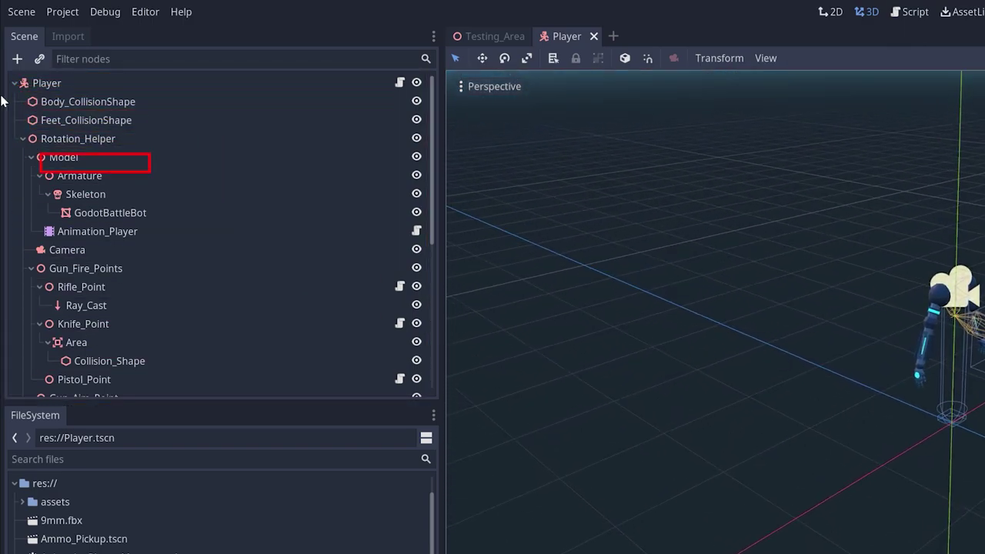
left_click(46, 83)
left_click(87, 101)
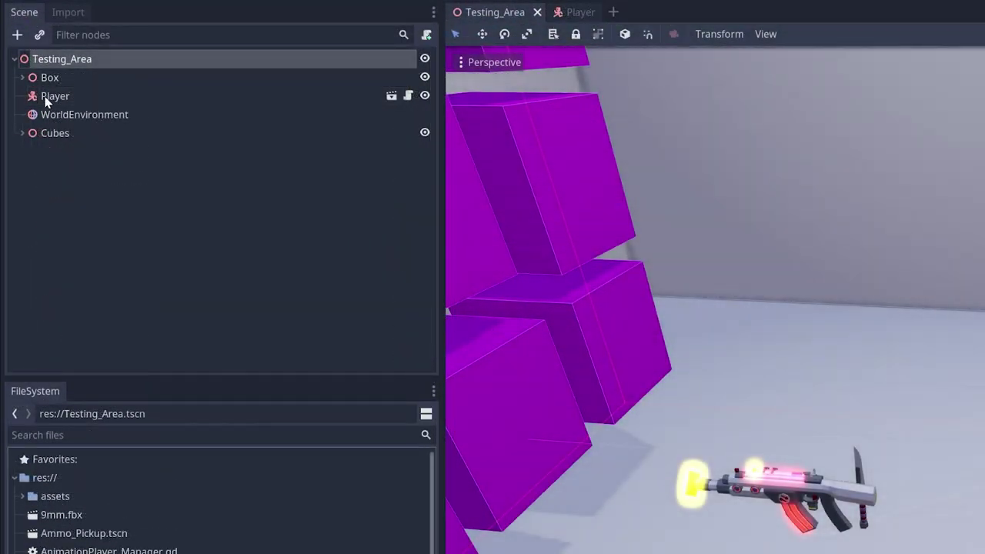
left_click(48, 95)
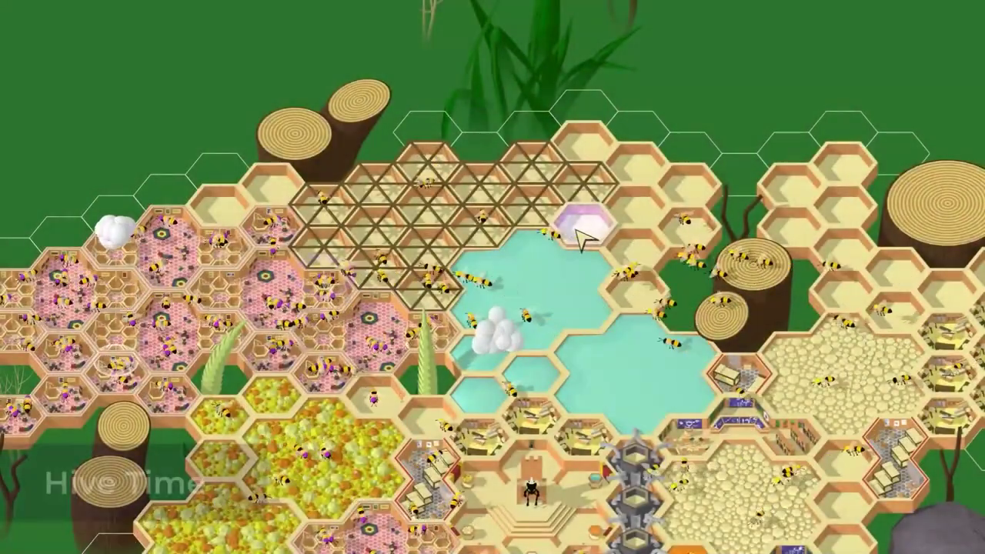
left_click(635, 254)
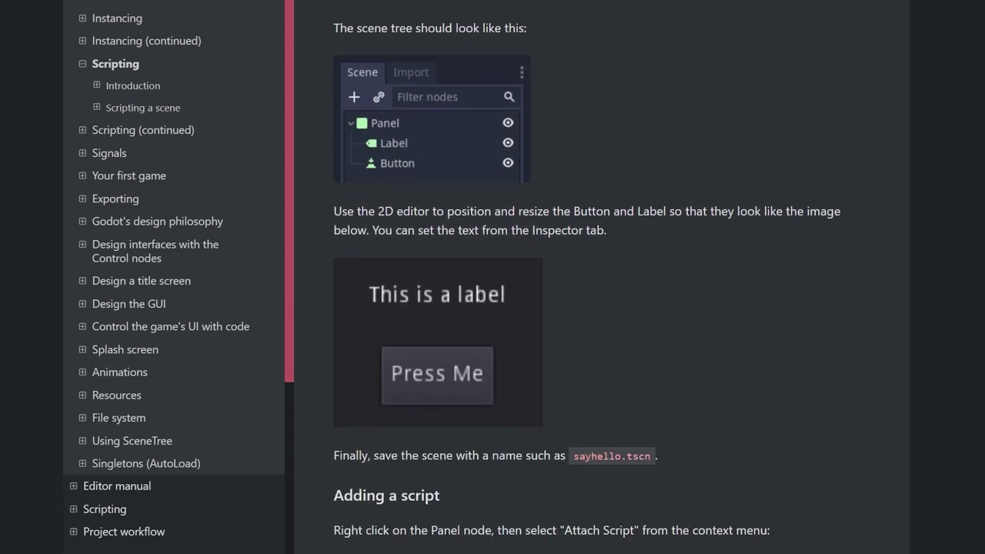
Read the Scripting tutorial in the Godot docs, covering script attachment, the script's role, signal connection and get_node().
scroll(598, 277, "down", 1)
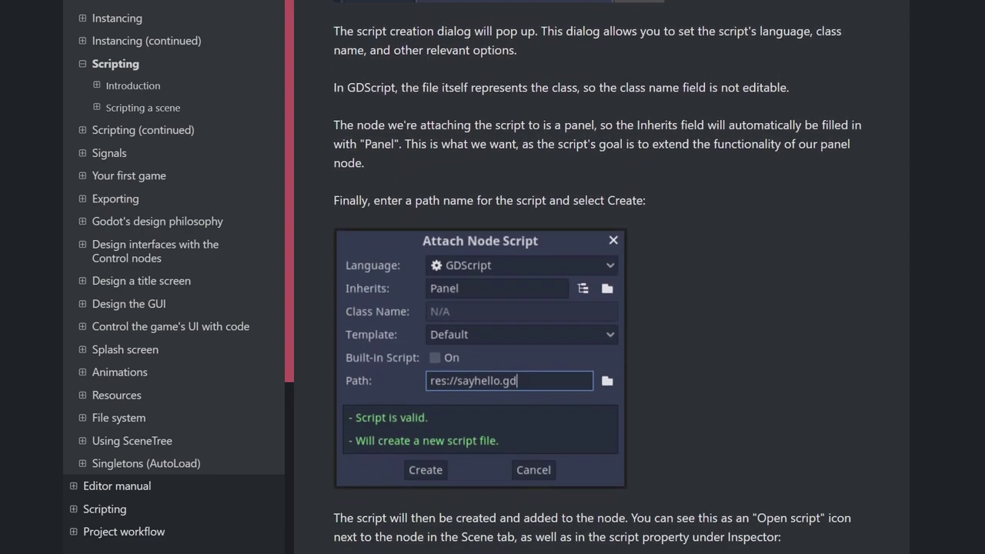
scroll(597, 277, "down", 13)
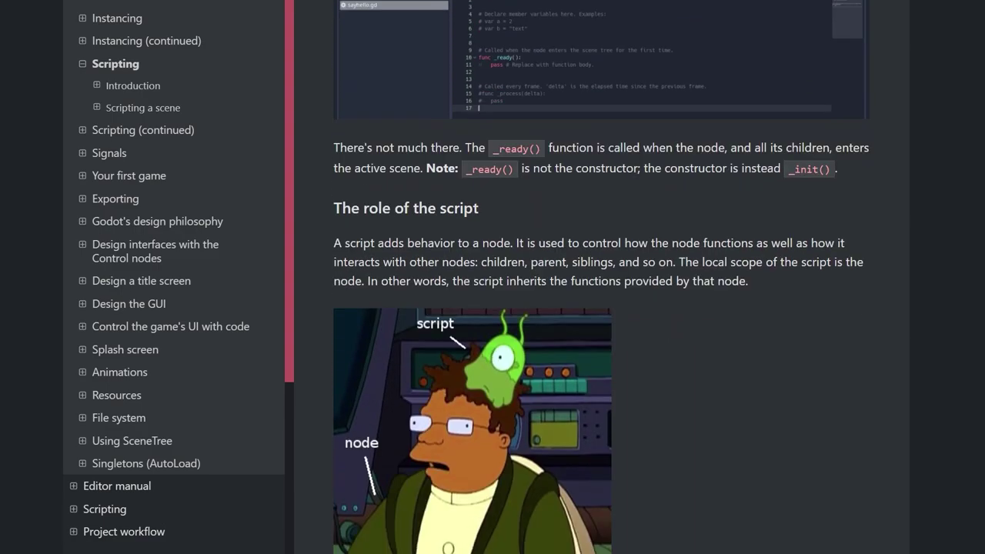
scroll(597, 277, "down", 15)
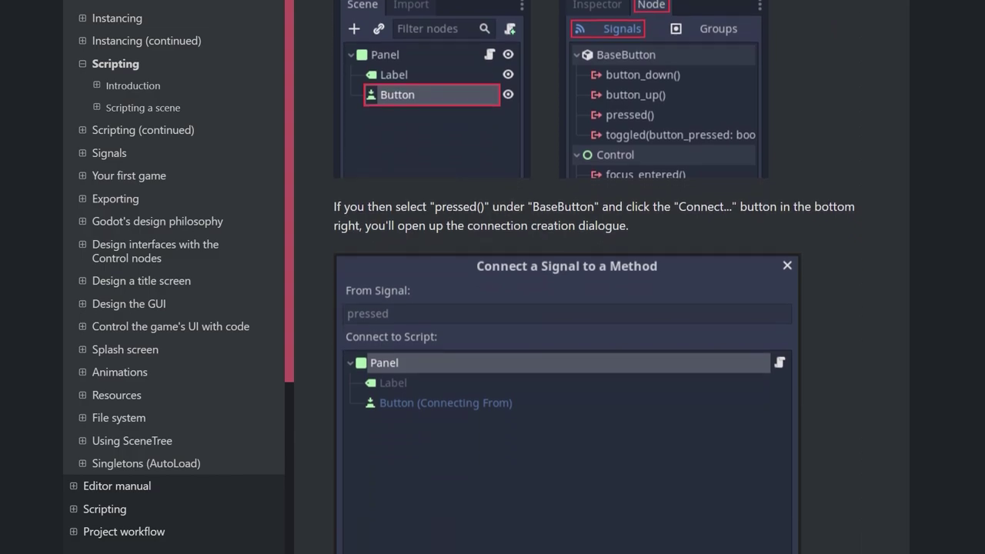
scroll(597, 277, "down", 12)
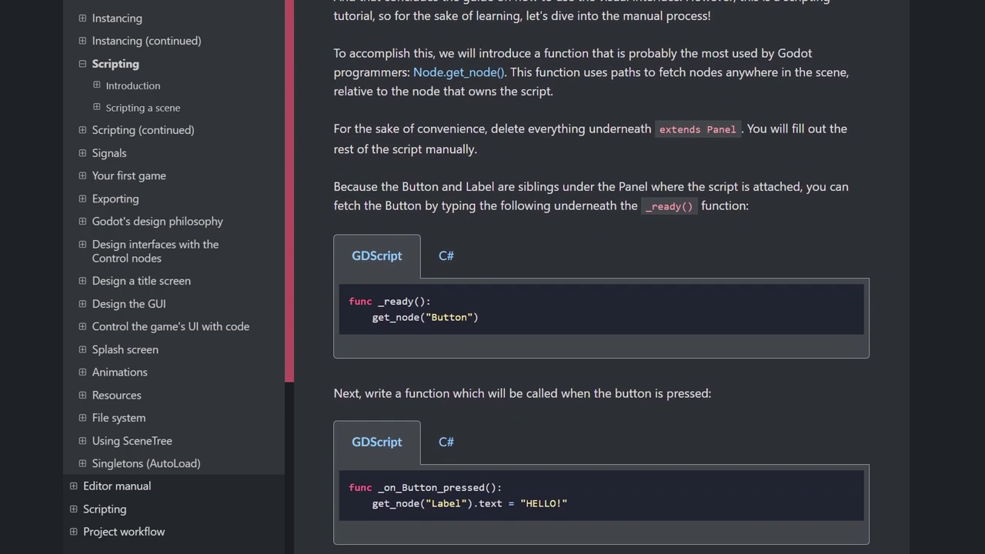
scroll(597, 277, "down", 4)
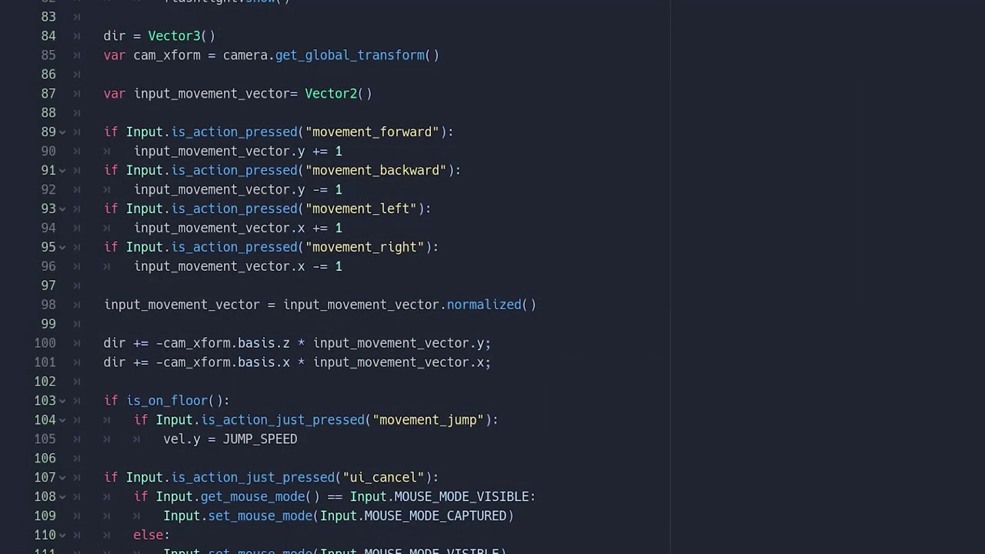
Insert a blank line and start a new code line after the movement_right check in the player script.
left_click(440, 247)
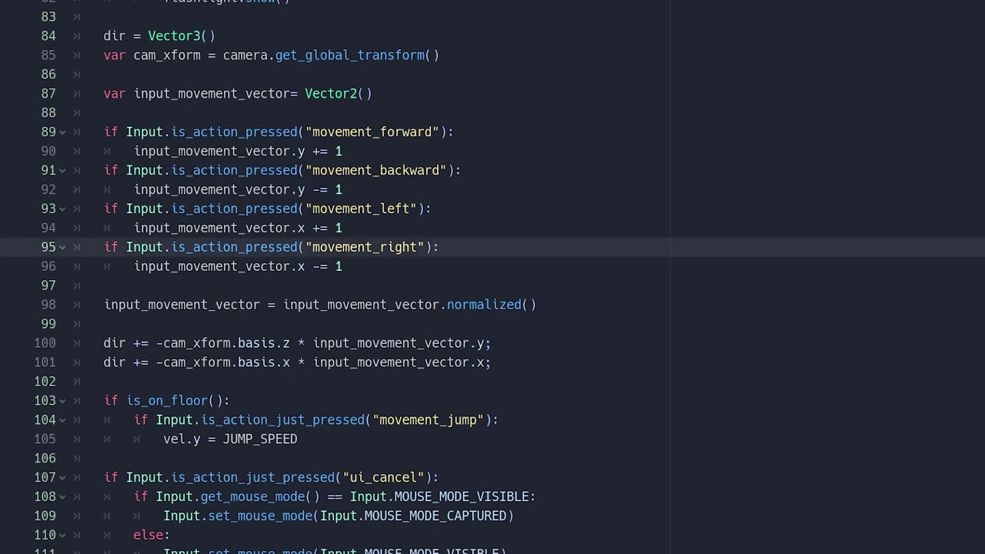
left_click(343, 266)
key("Return")
key("Return")
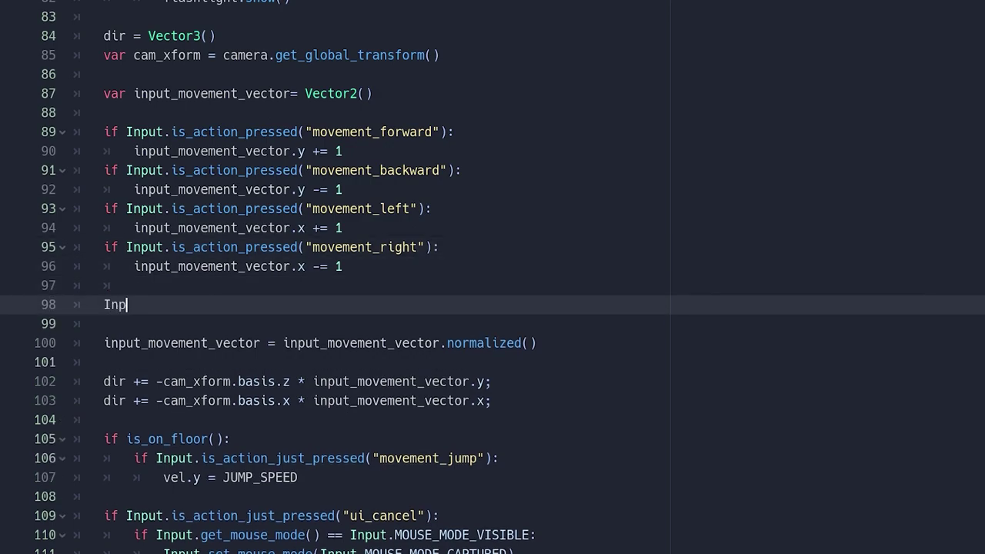
Try adding an autocompleted Input.is_action_just_pressed() call on the new line and undo it.
type("Input.I")
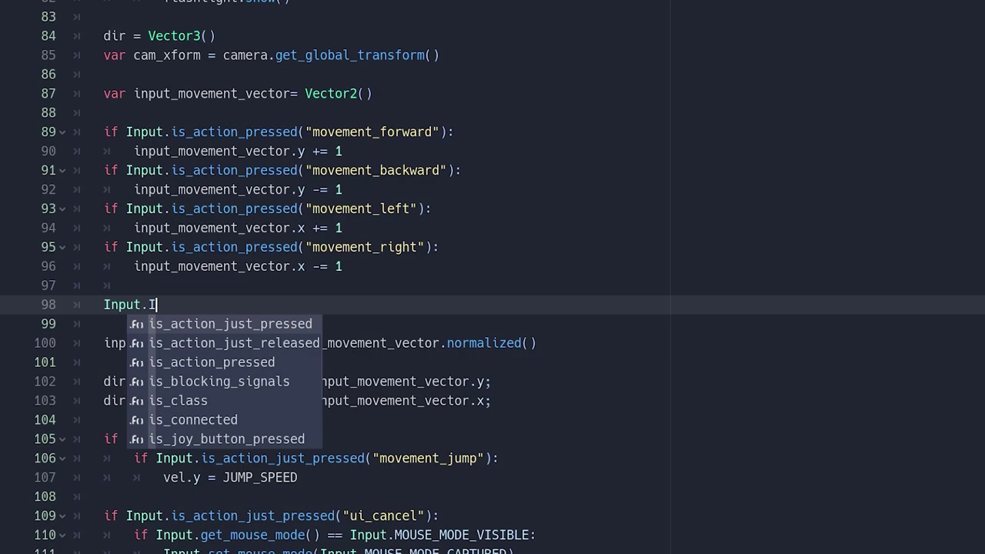
type("s_ac")
key("Return")
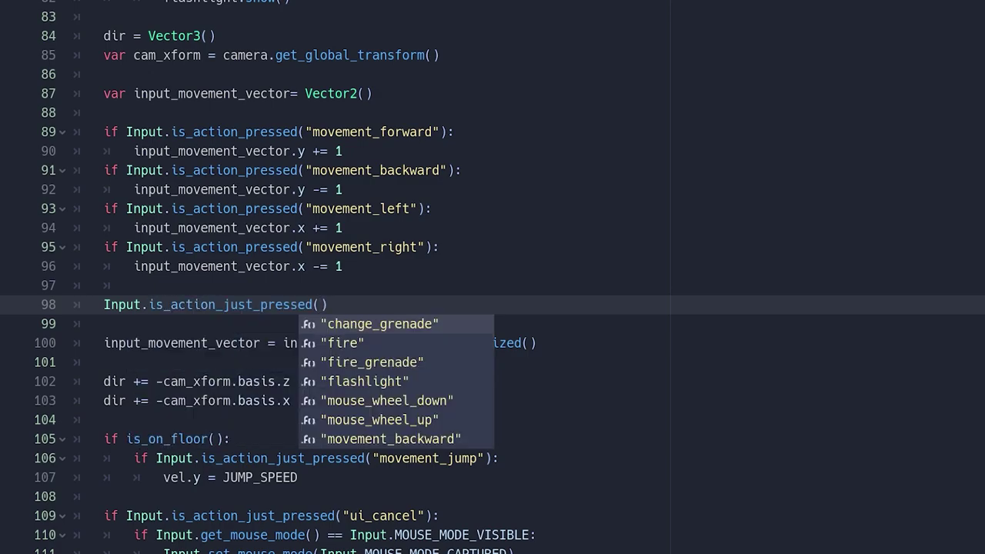
key("Up")
key("Escape")
key("ctrl+z")
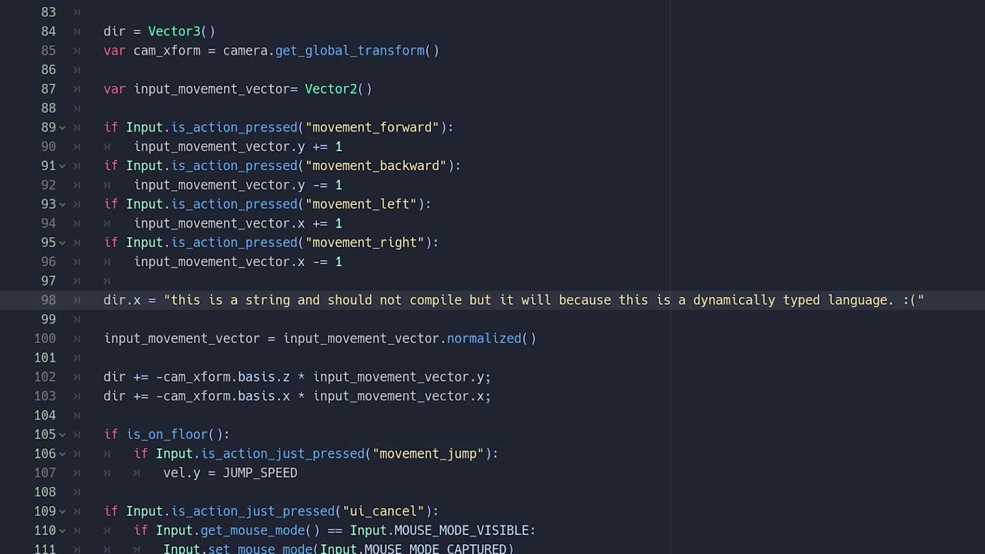
Run the project to test the string assignment to dir.x.
key("F5")
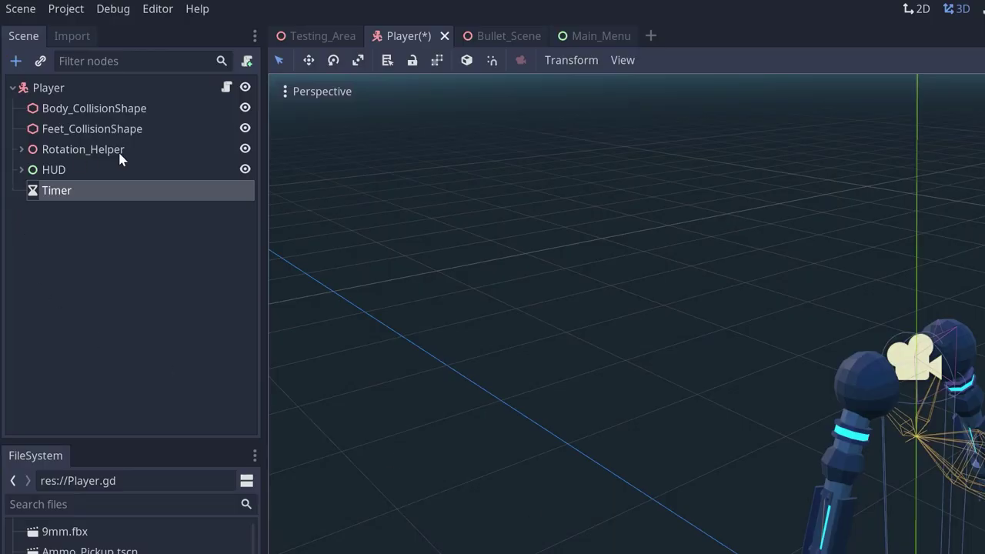
Delete the Timer node from the Player scene.
key("Delete")
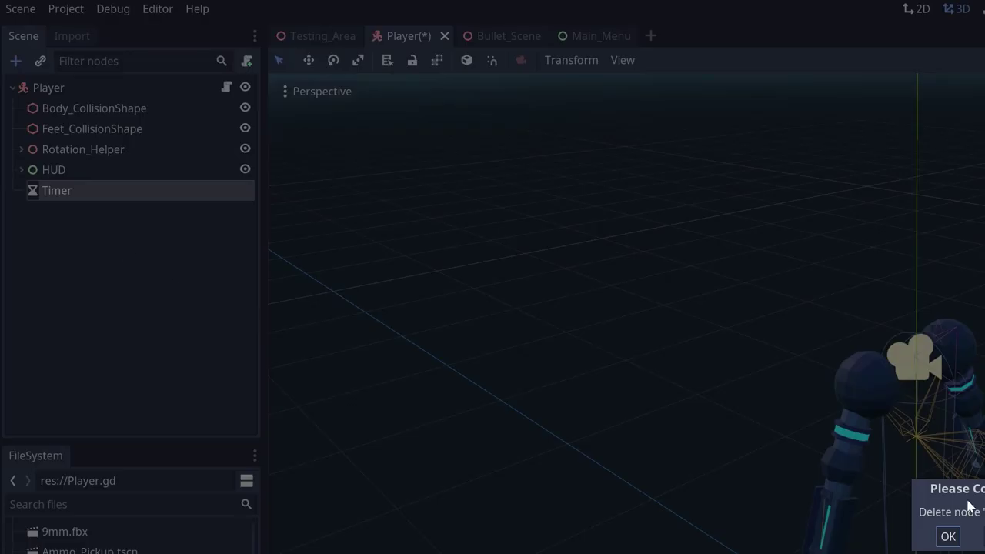
left_click(949, 536)
left_click(54, 169)
Attach a new GDScript with the default template to Body_CollisionShape at res://Body_CollisionShape.gd.
left_click(105, 109)
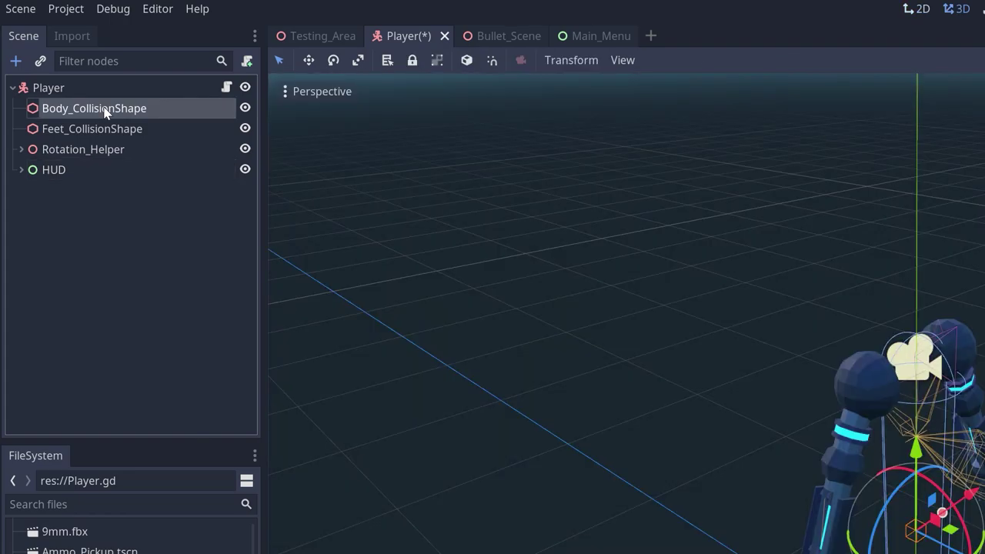
right_click(105, 110)
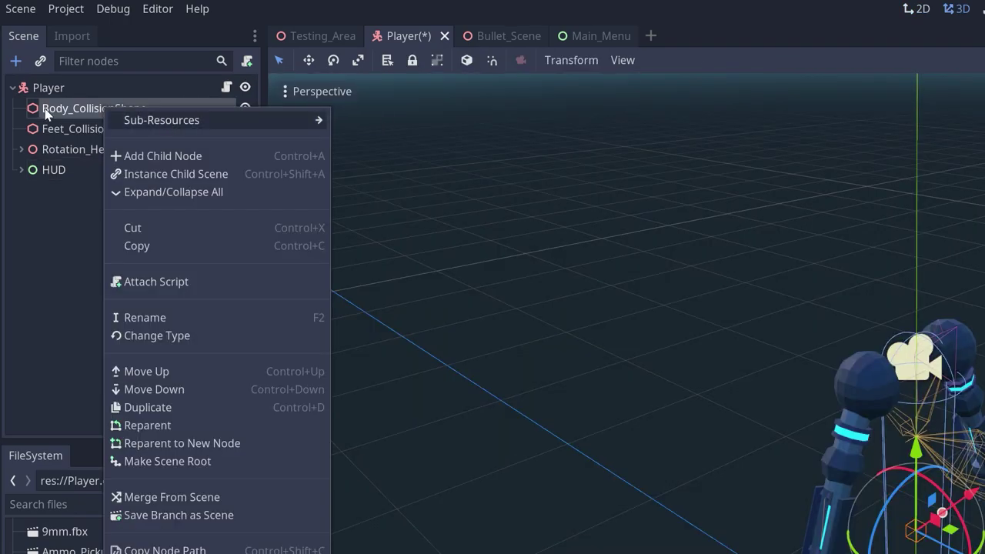
left_click(156, 283)
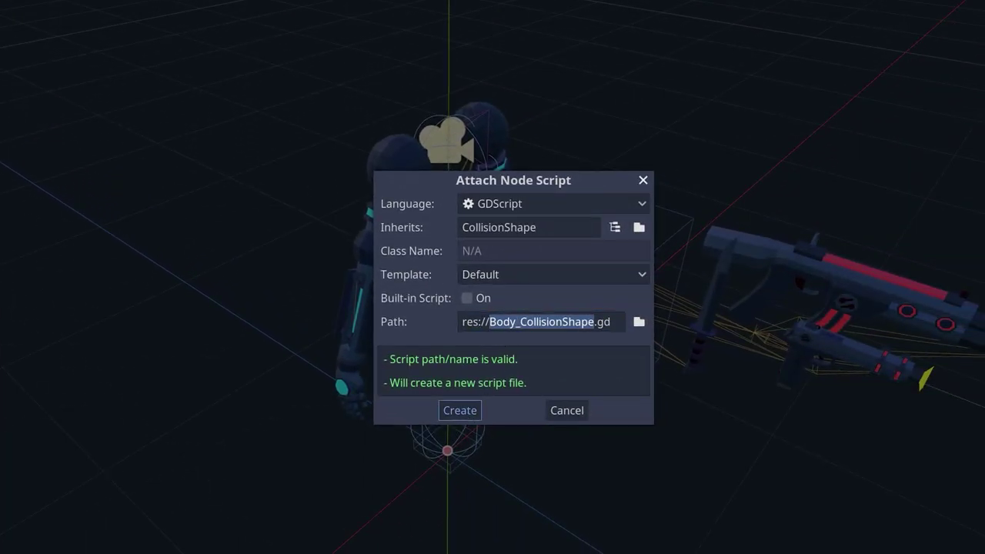
key("Return")
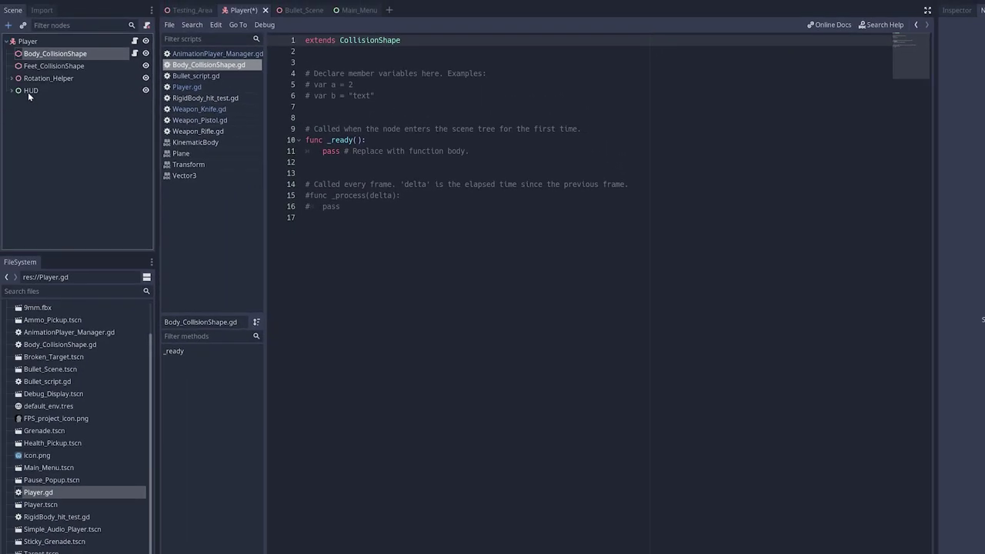
Examine the _physics_process function in Player.gd and compare it with the default Body_CollisionShape.gd script.
left_click(187, 87)
left_click_drag(370, 261, 309, 261)
scroll(309, 262, "down", 4)
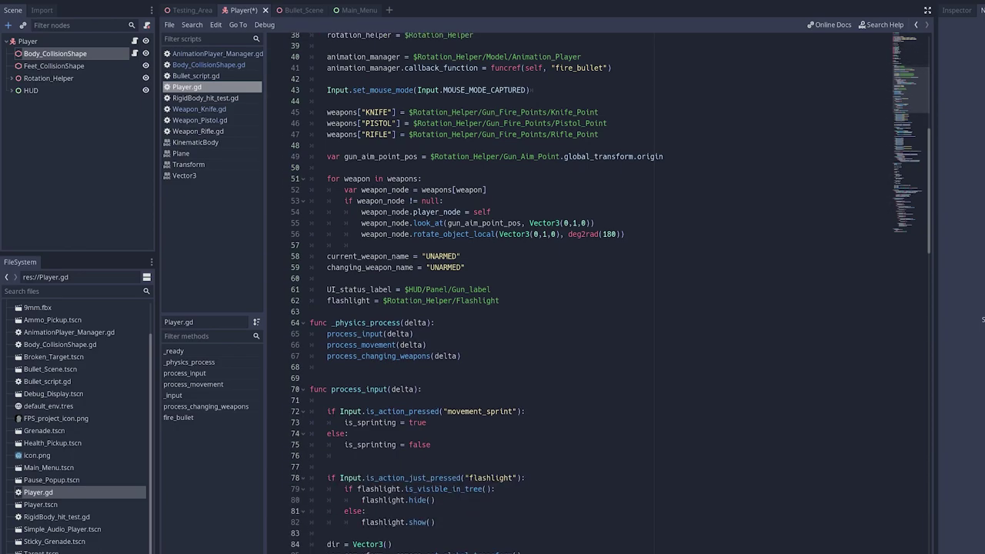
scroll(293, 241, "down", 3)
triple_click(293, 241)
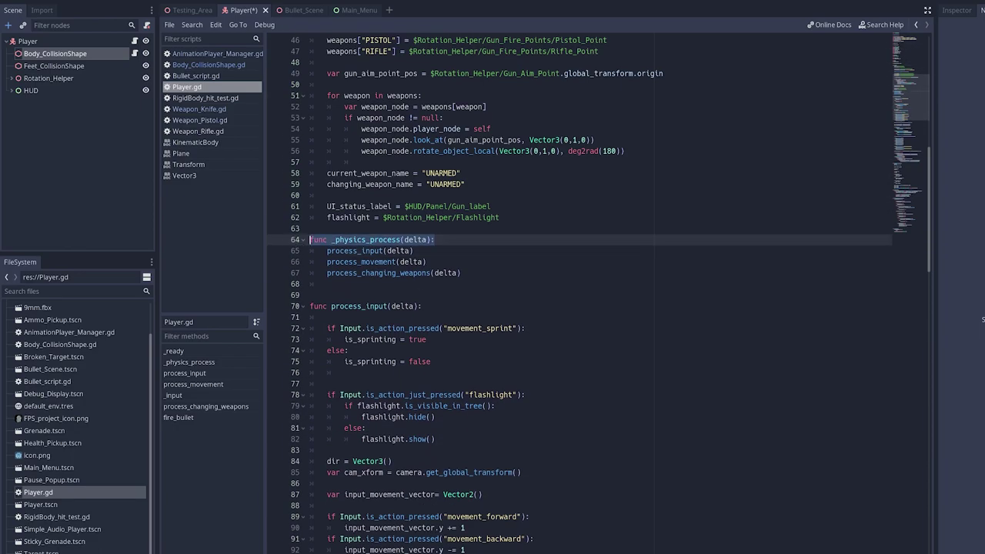
left_click(208, 65)
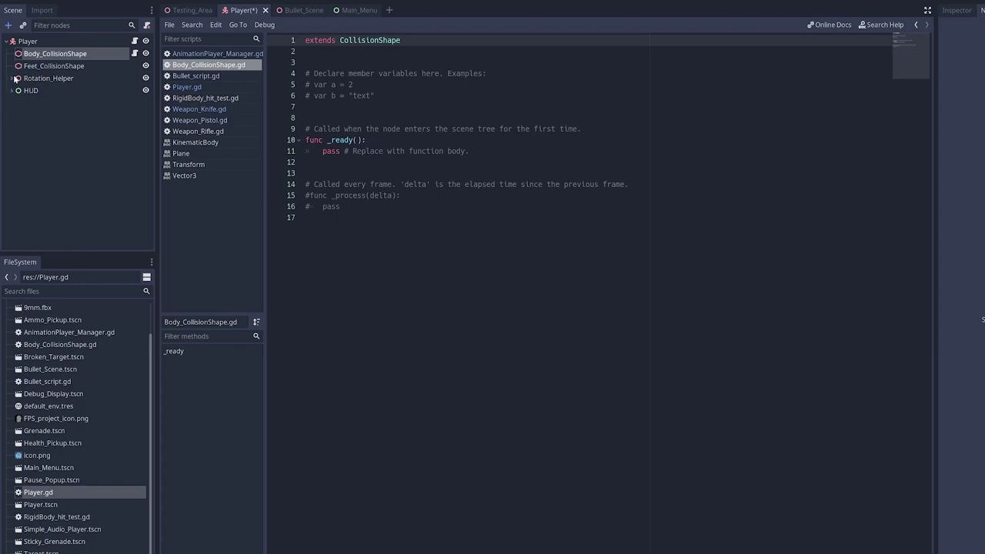
left_click(135, 41)
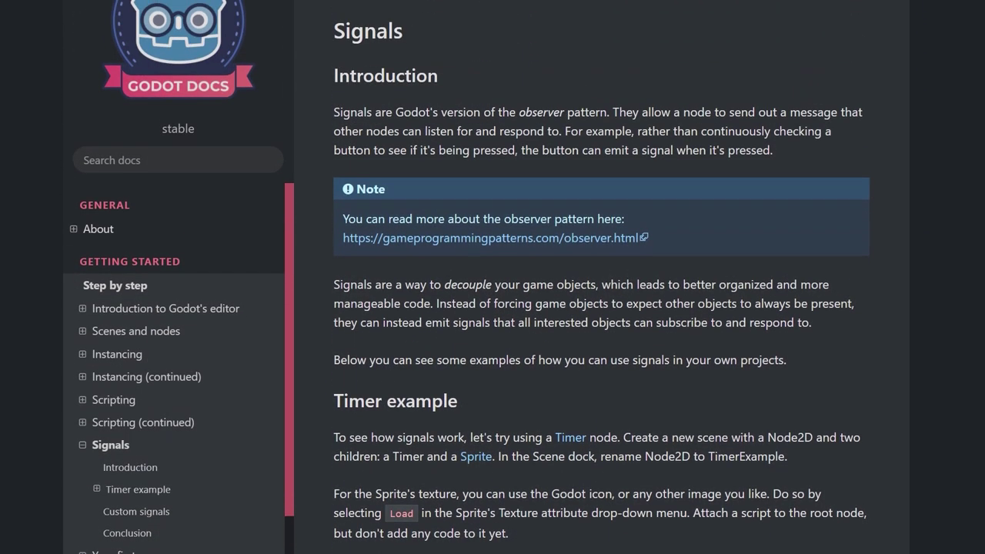
Skim the Signals page of the Godot docs, including the Timer example.
scroll(601, 277, "down", 15)
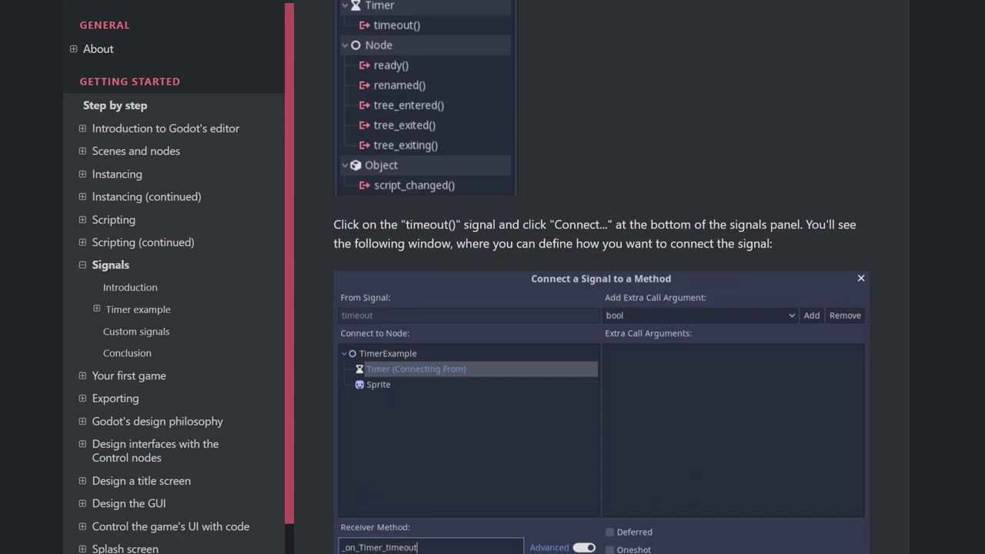
scroll(601, 277, "up", 15)
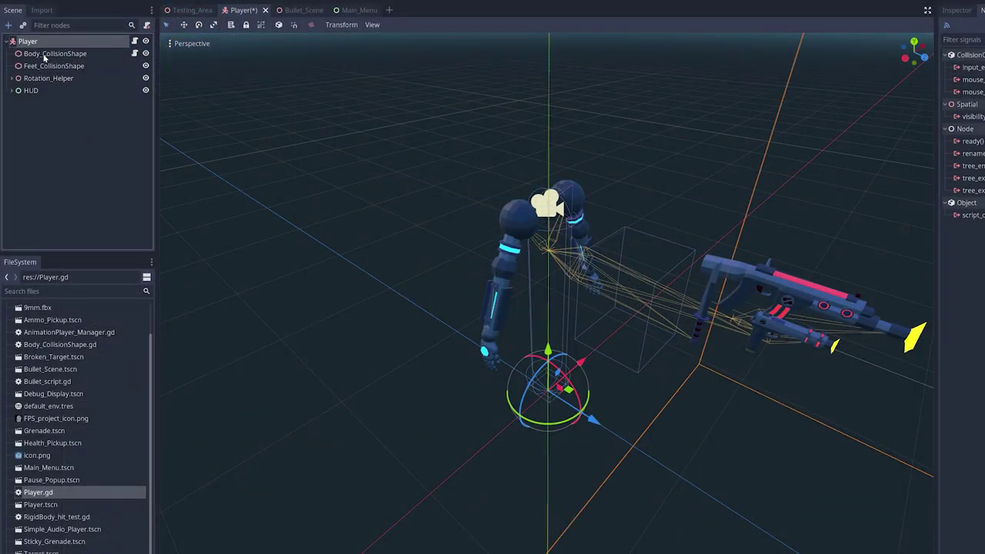
Add a Timer node to the Player scene under the Player root.
key("ctrl+a")
key("BackSpace")
type("Timer")
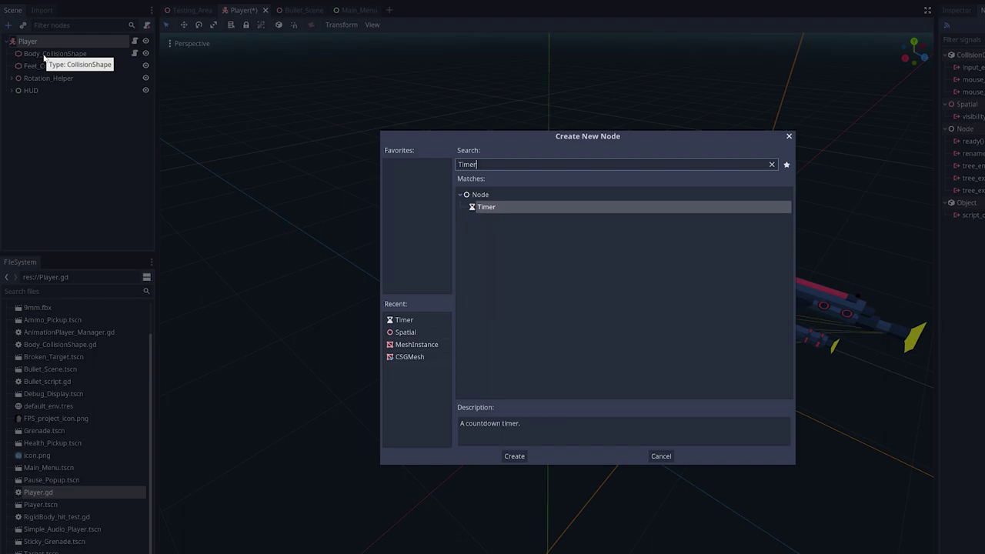
key("Return")
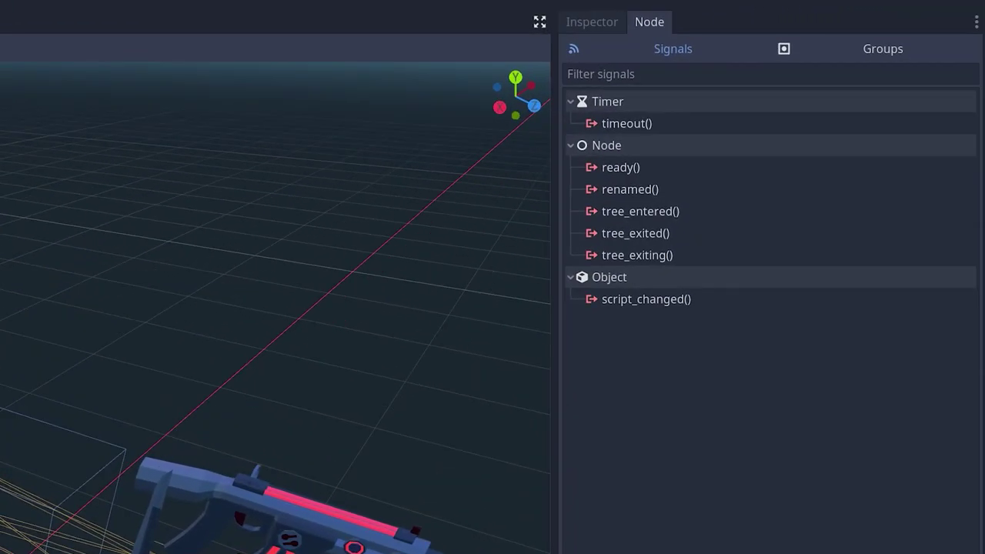
Connect the Timer's timeout signal to the Body_CollisionShape script with the receiver method _on_Timer_timeout.
double_click(627, 124)
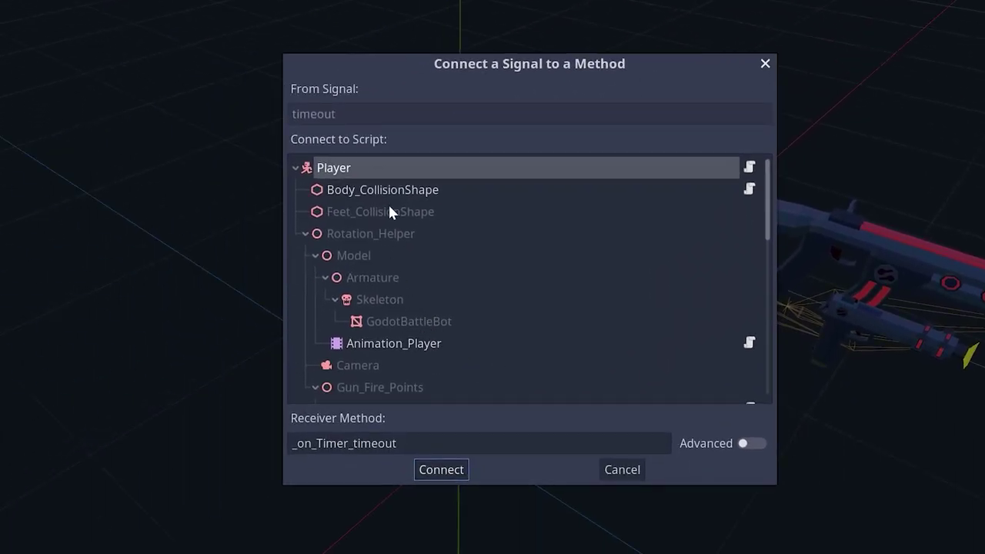
left_click(451, 189)
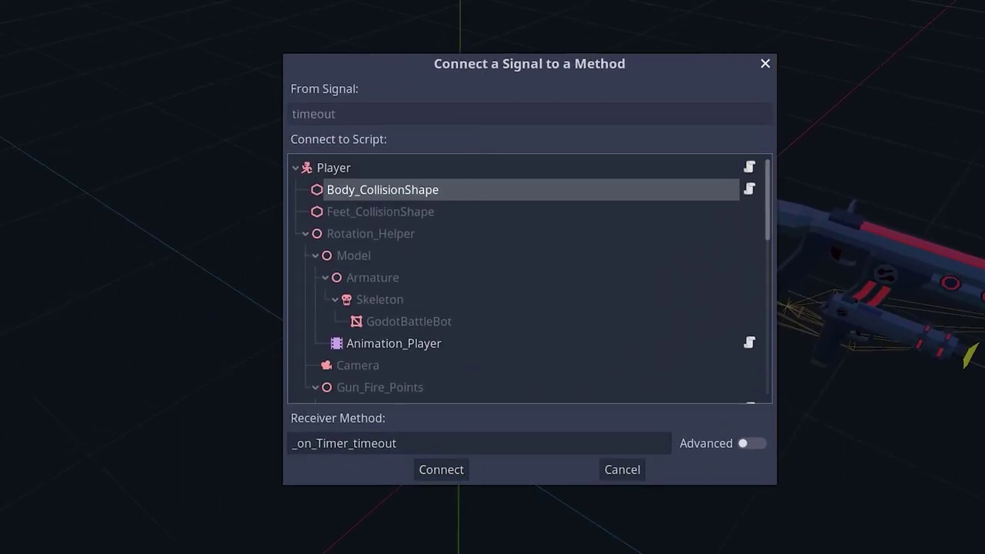
left_click(441, 469)
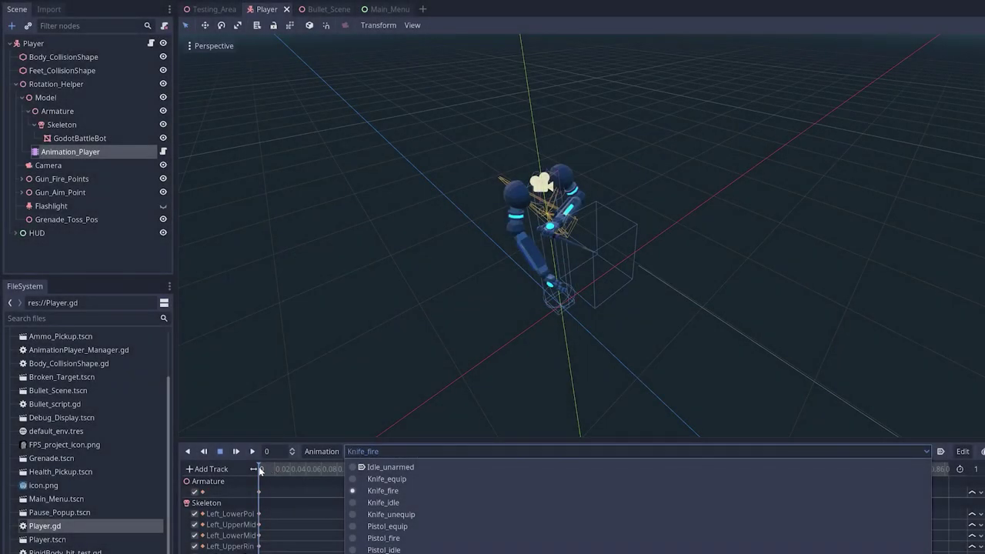
Preview the Knife_fire and Pistol_equip animations of the Player scene's Animation_Player.
left_click(259, 467)
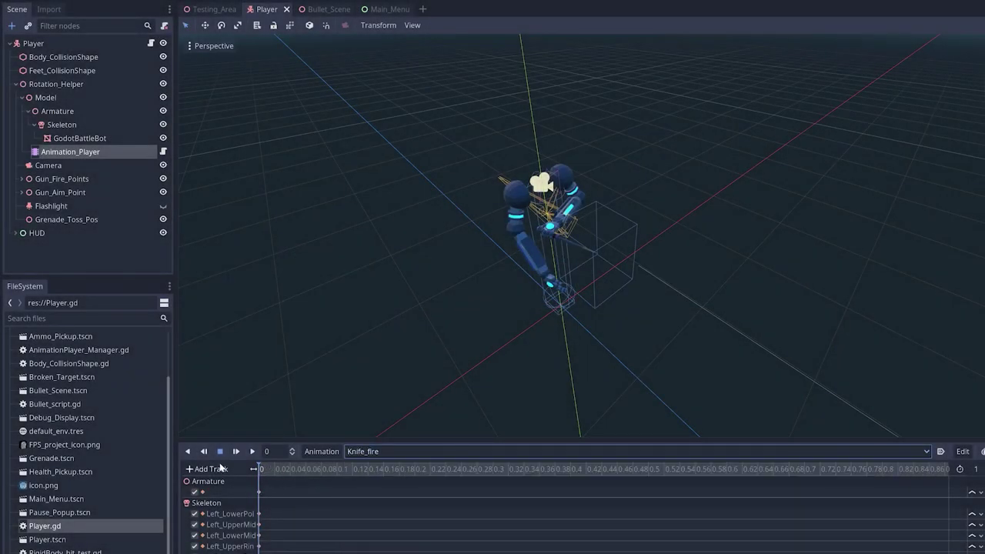
left_click(252, 452)
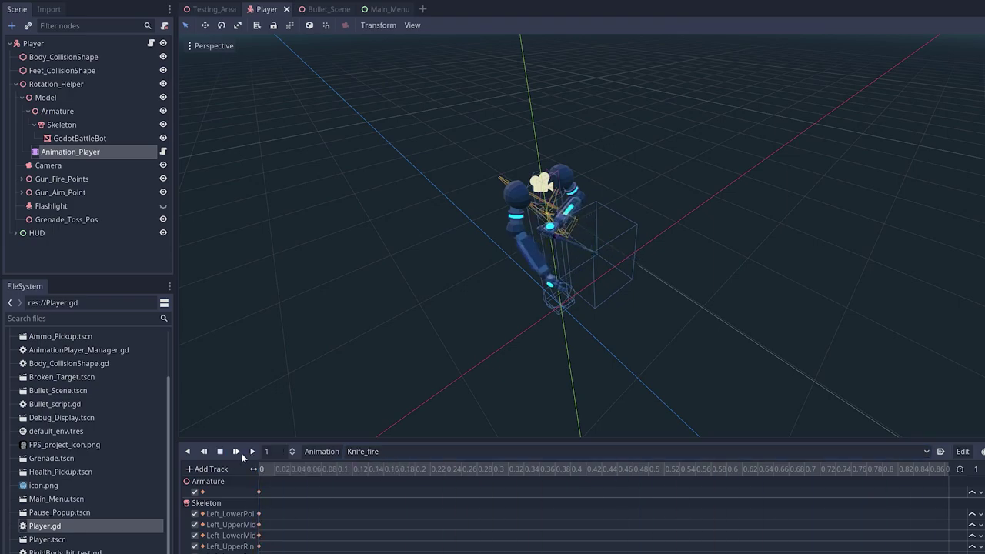
left_click(361, 451)
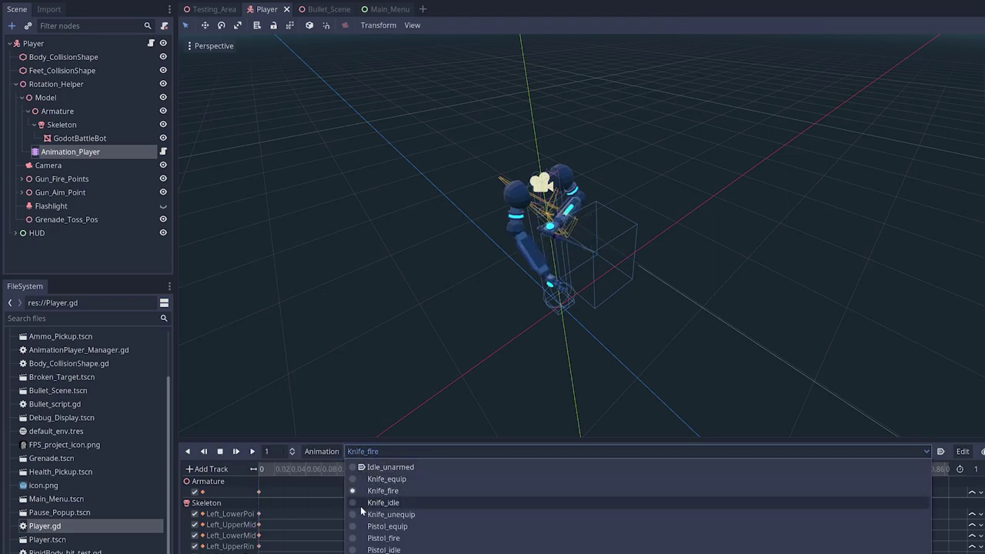
left_click(365, 528)
left_click(254, 451)
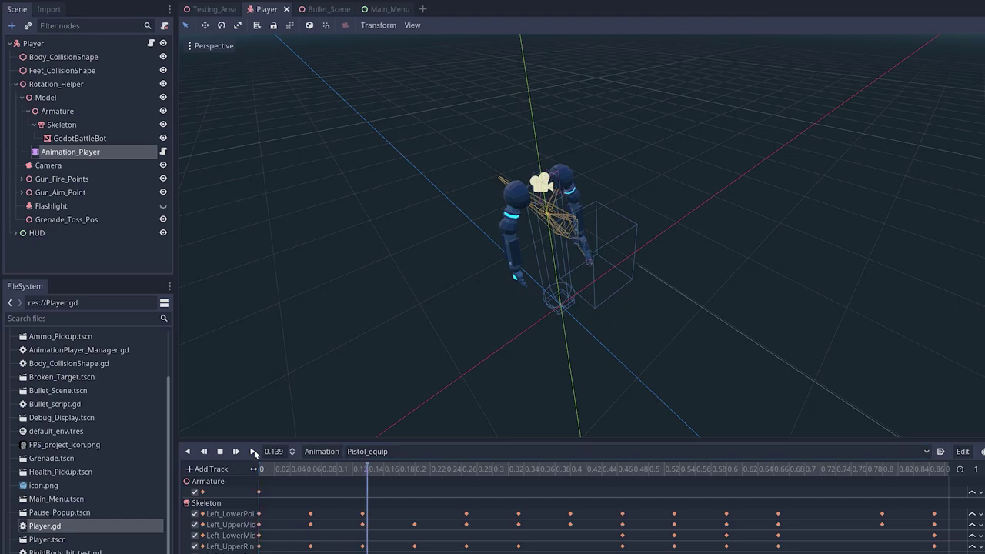
Preview the Player's Rifle_equip animation and the 9mm pistol's Rig_Gun.001|Shoot animation.
left_click(401, 451)
left_click(394, 538)
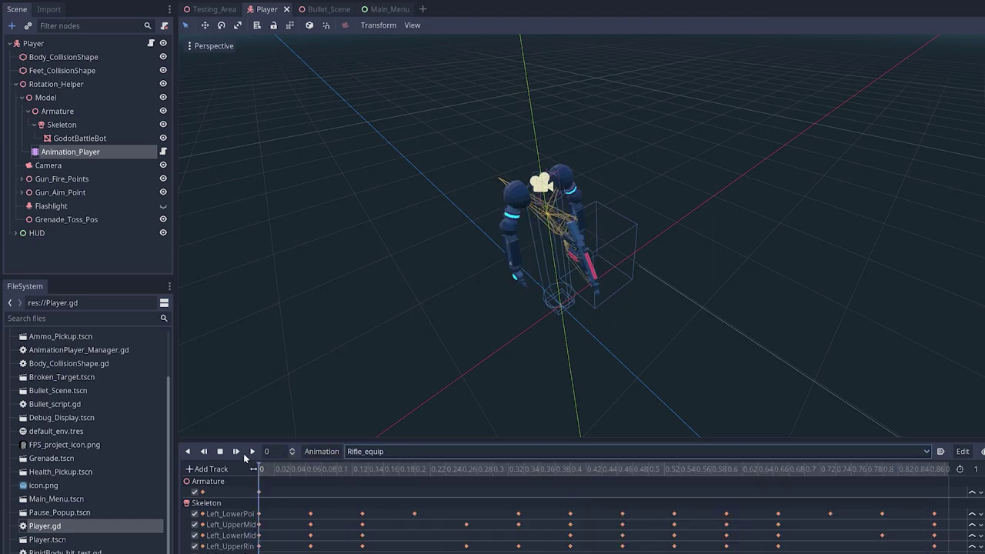
left_click(251, 451)
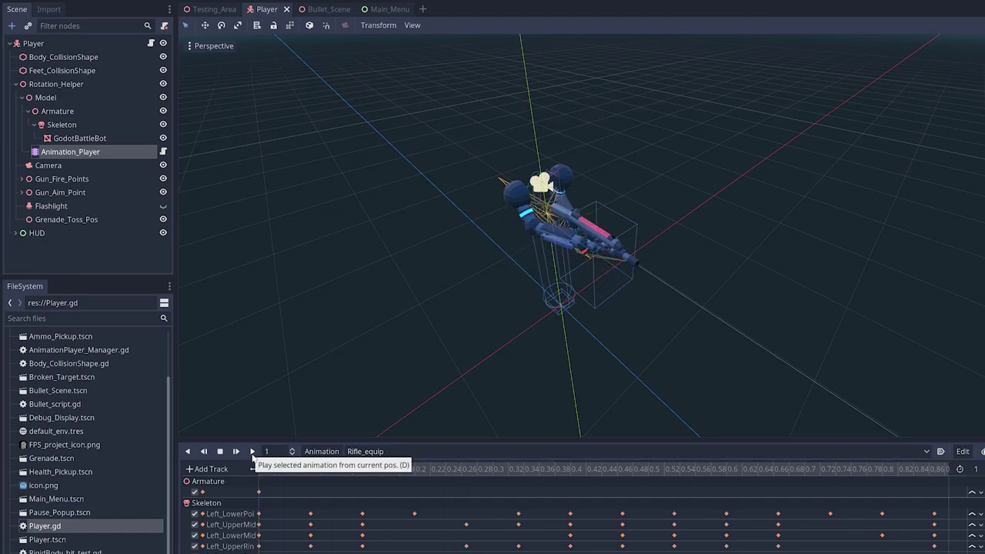
left_click(367, 454)
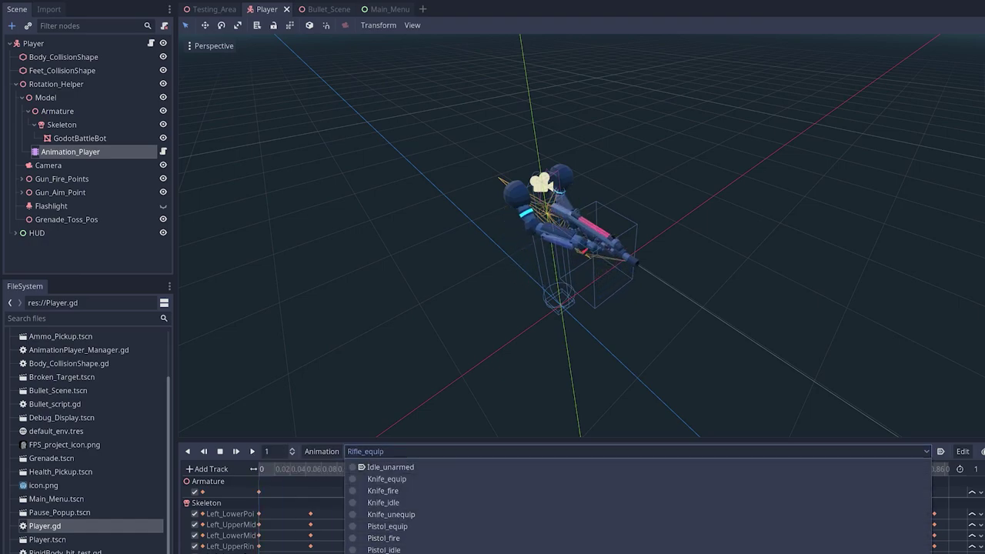
key("Escape")
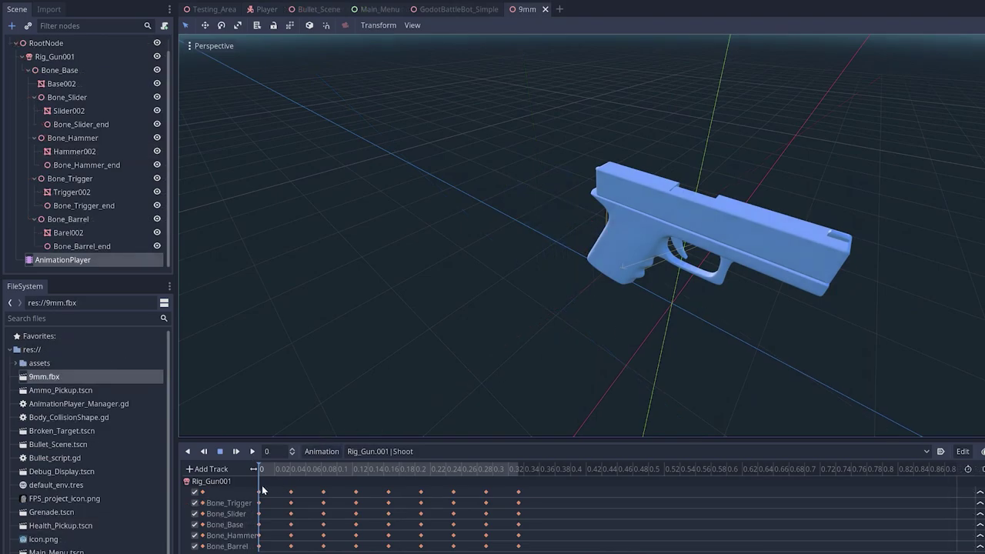
left_click(252, 452)
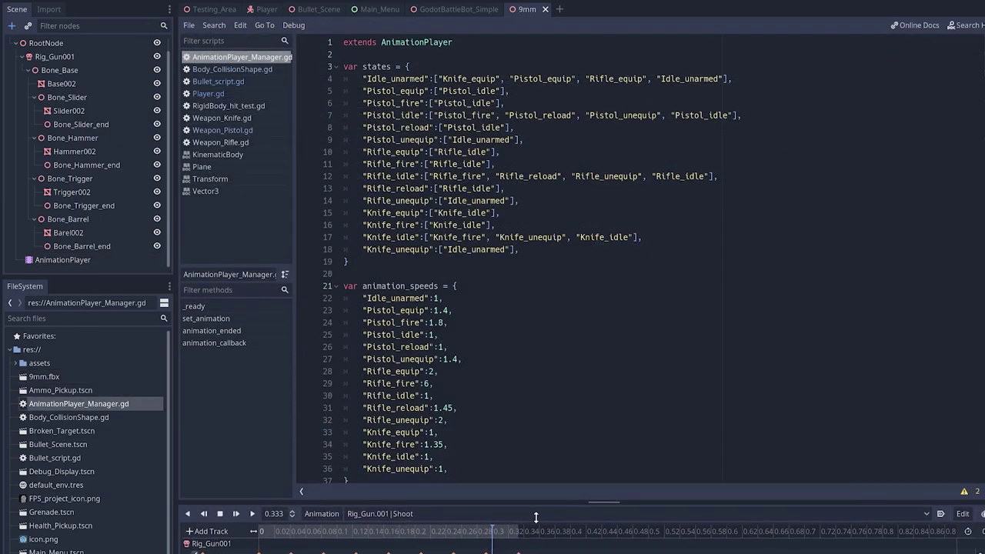
Examine AnimationPlayer_Manager.gd, including the states dictionary, the animation speeds and the animation_ended transitions.
left_click_drag(535, 507, 535, 527)
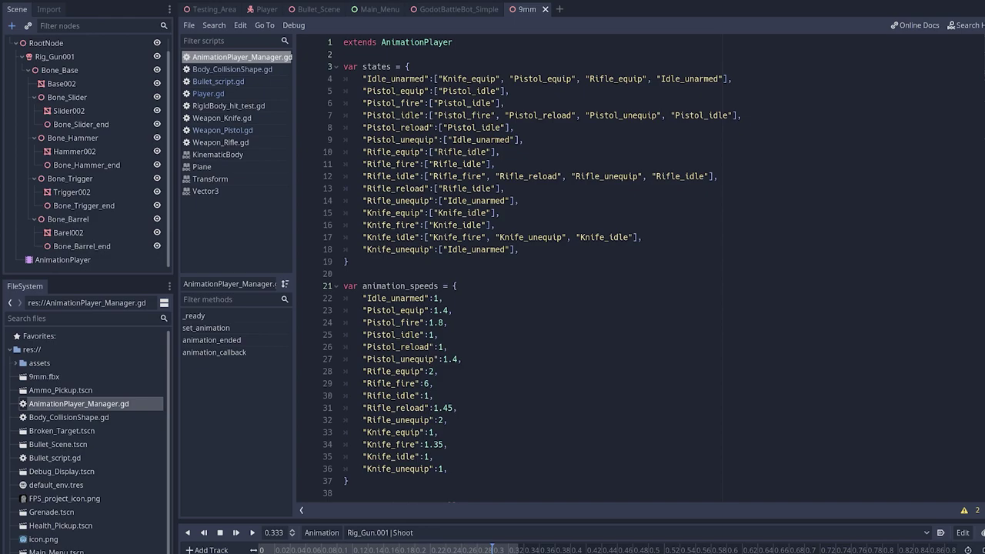
left_click_drag(363, 79, 462, 139)
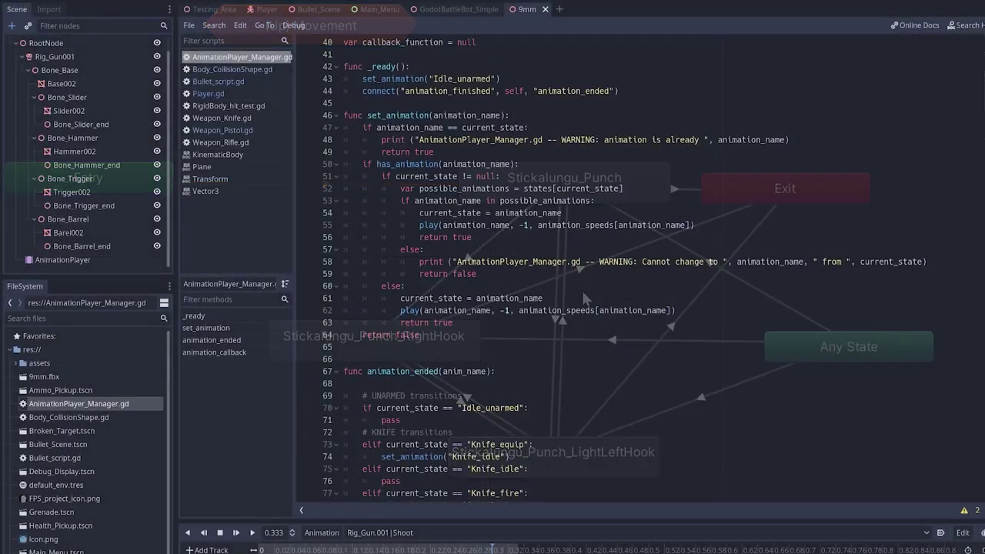
scroll(616, 269, "down", 5)
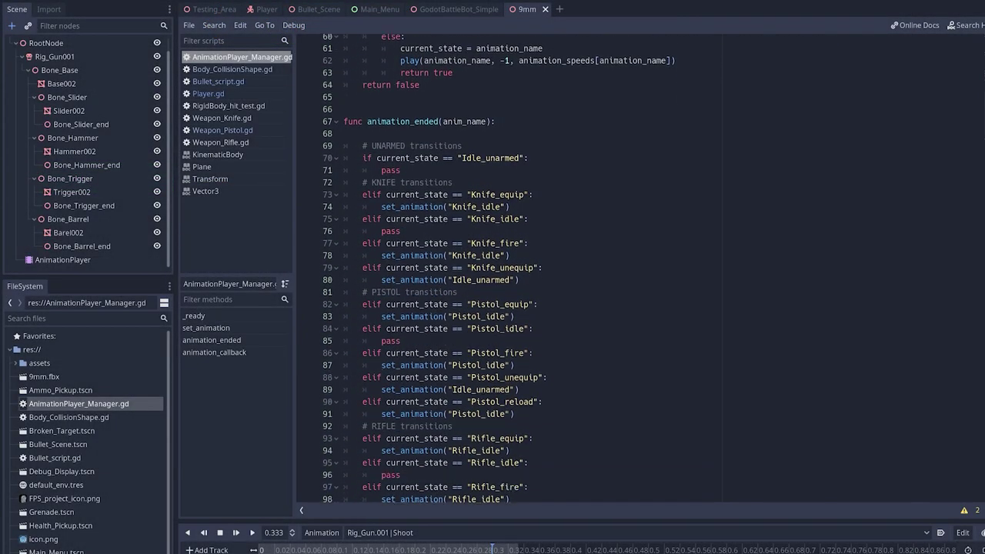
scroll(493, 270, "down", 2)
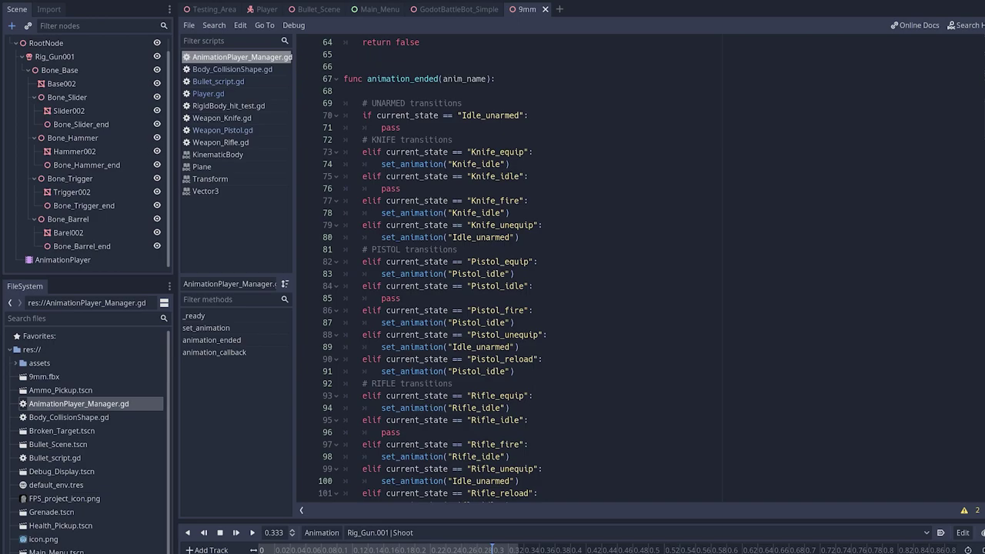
scroll(616, 270, "down", 1)
scroll(616, 270, "down", 2)
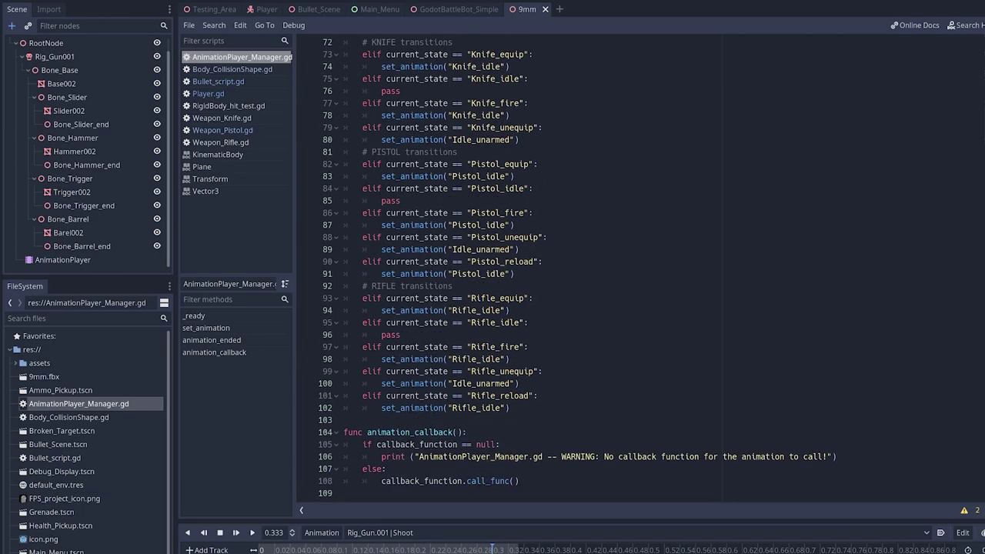
scroll(616, 270, "up", 20)
left_click_drag(345, 34, 520, 167)
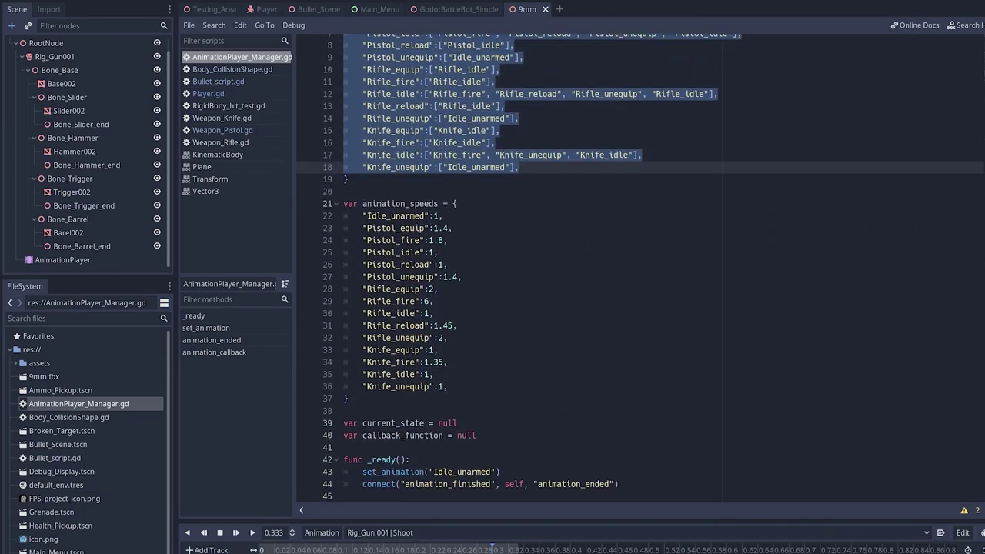
scroll(616, 269, "up", 2)
scroll(639, 270, "down", 5)
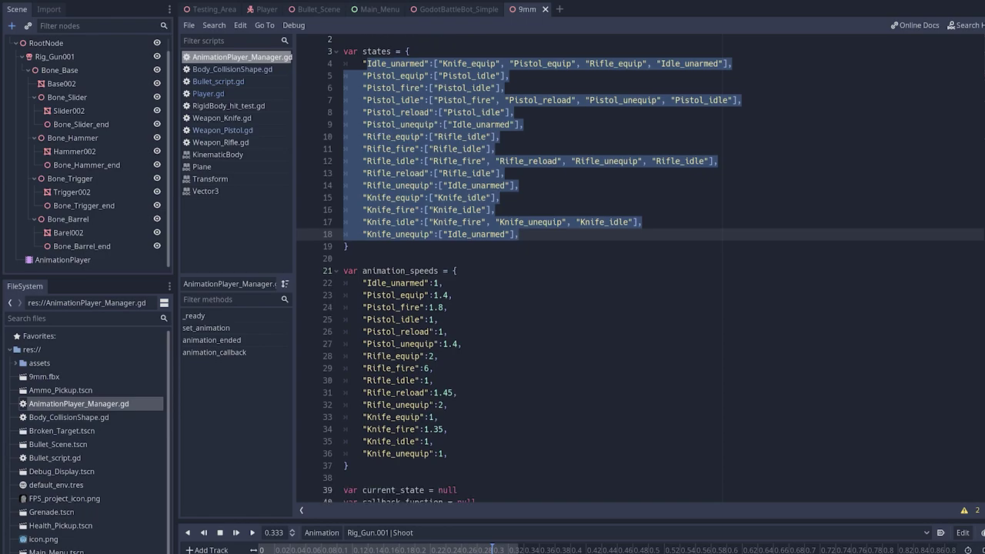
scroll(639, 270, "down", 18)
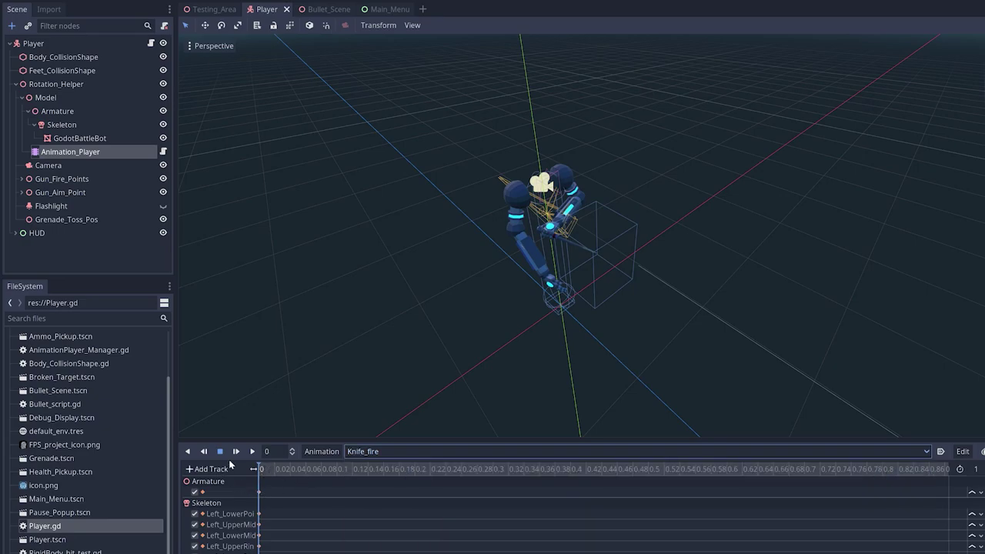
Play Knife_fire and Pistol_equip again on the Player's Animation_Player and pick another animation from its list.
left_click(252, 452)
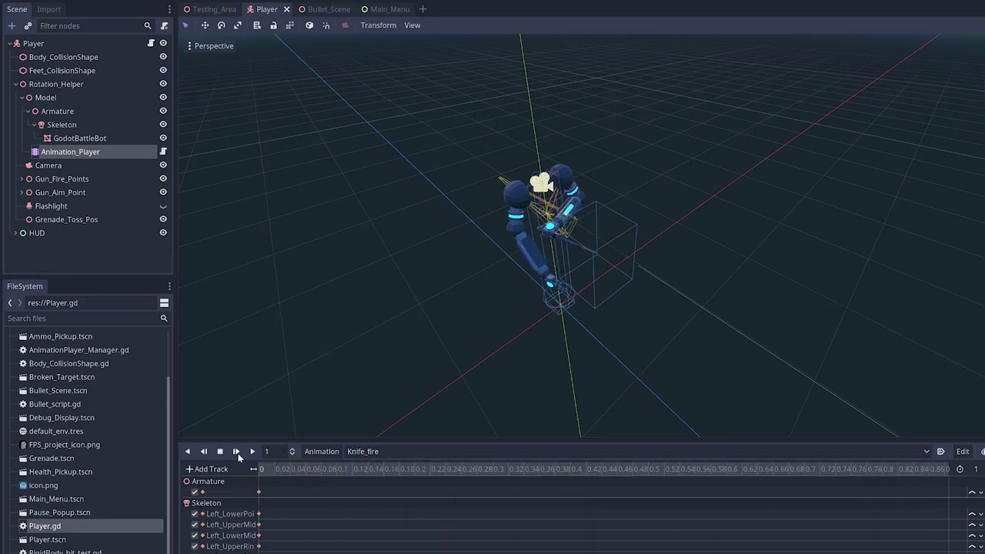
left_click(362, 452)
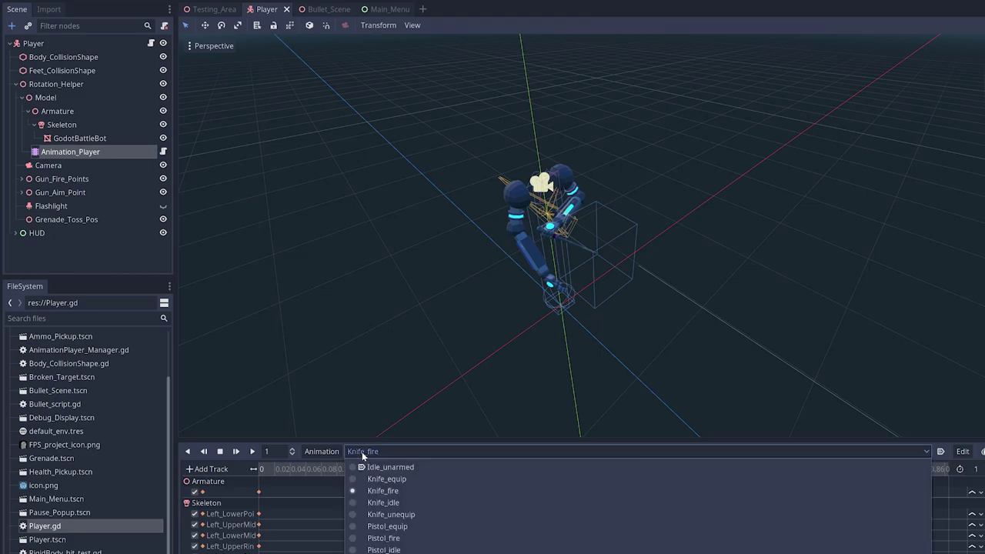
left_click(365, 523)
left_click(254, 452)
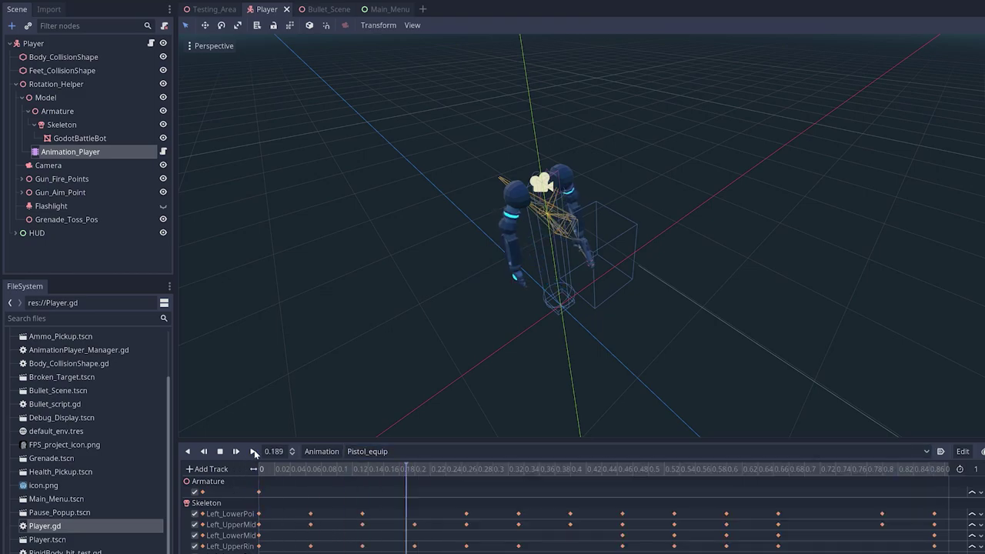
left_click(362, 452)
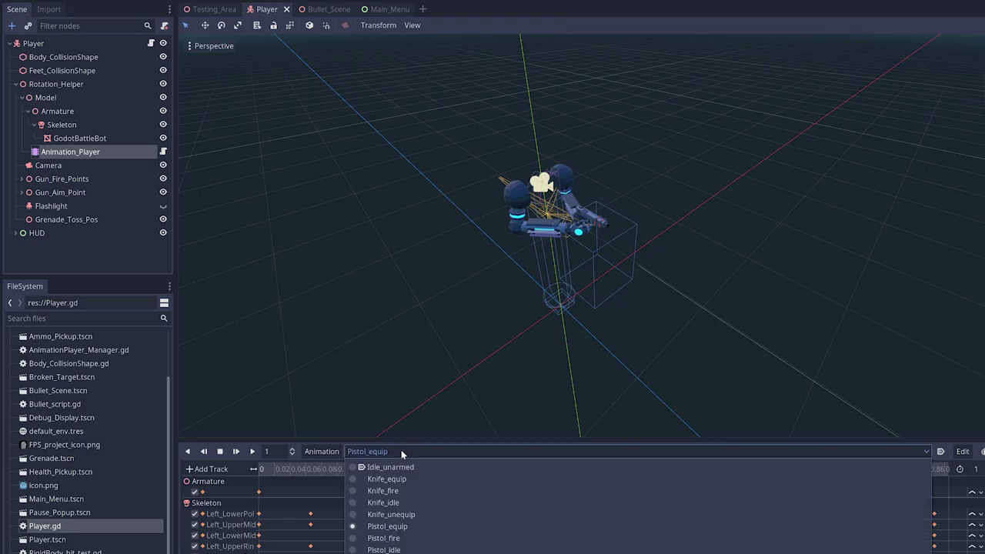
left_click(400, 545)
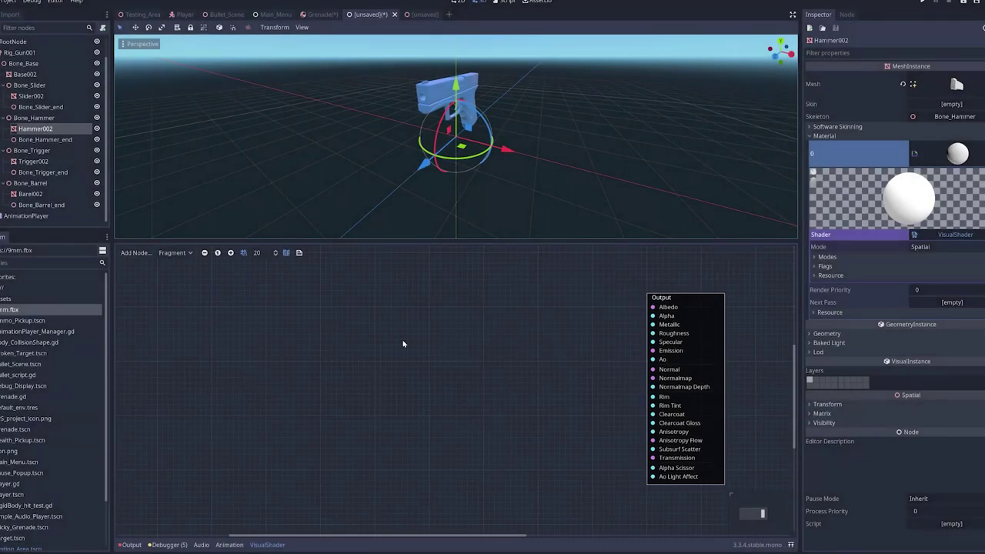
Add a Texture node using GodotBattleBot_Colors.png to Hammer002's visual shader graph and place it near the Output node.
right_click(267, 324)
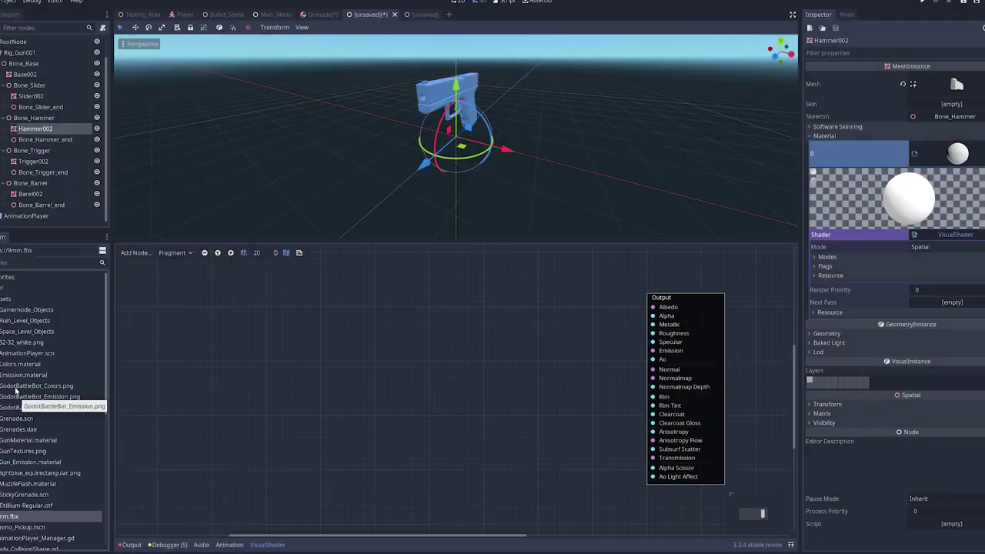
left_click_drag(36, 386, 287, 406)
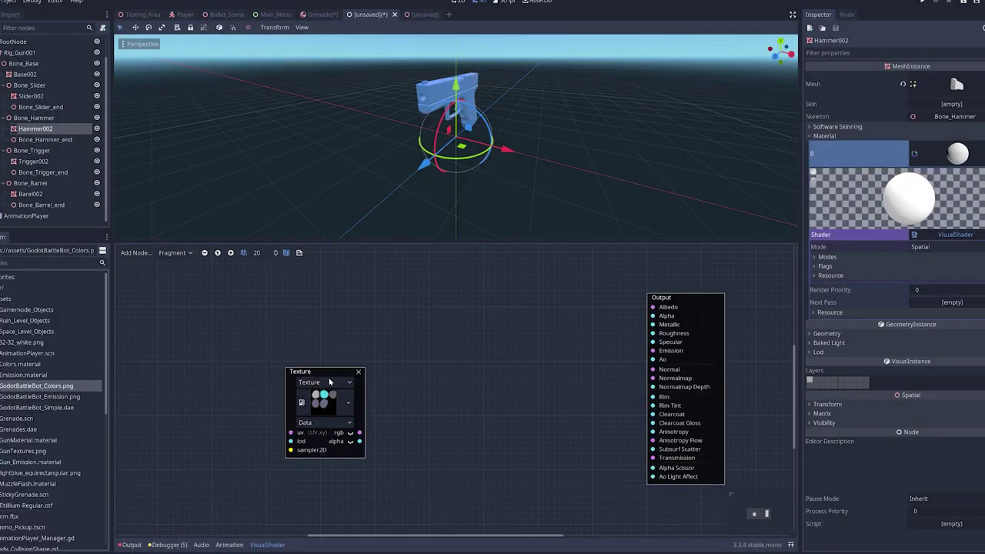
left_click_drag(325, 375, 470, 336)
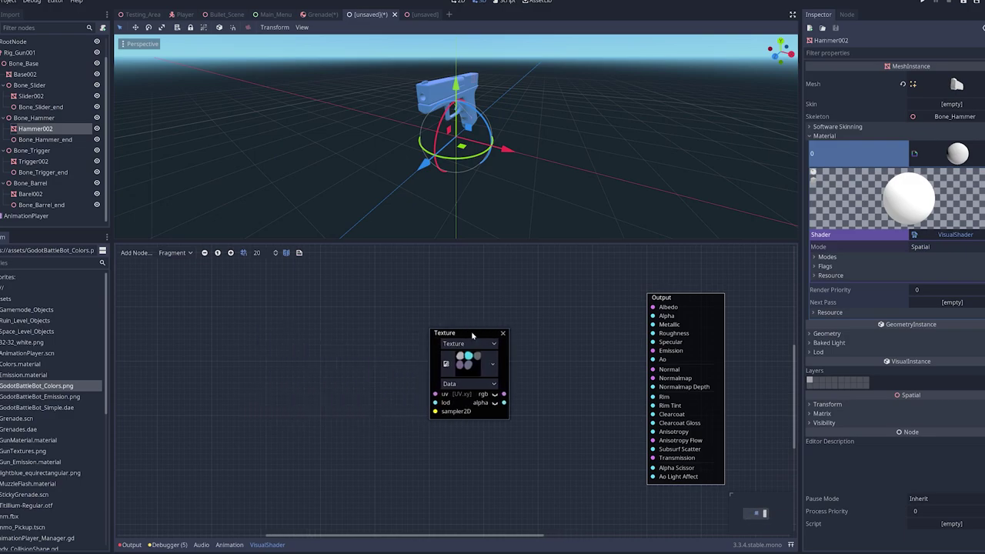
Add a Time input node to the visual shader graph and place it on the far side of the Texture node from Output.
right_click(285, 414)
type("time")
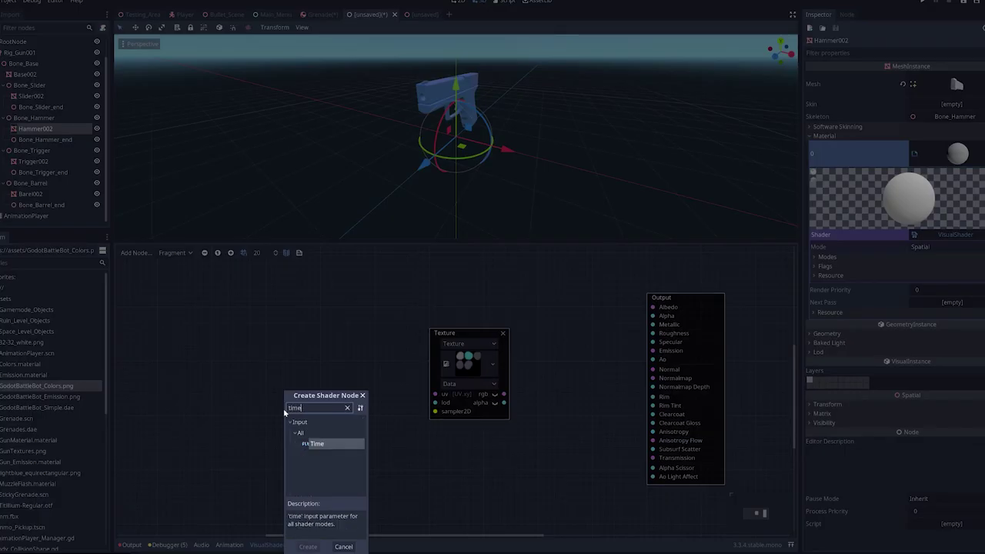
key("Return")
left_click_drag(304, 428, 262, 389)
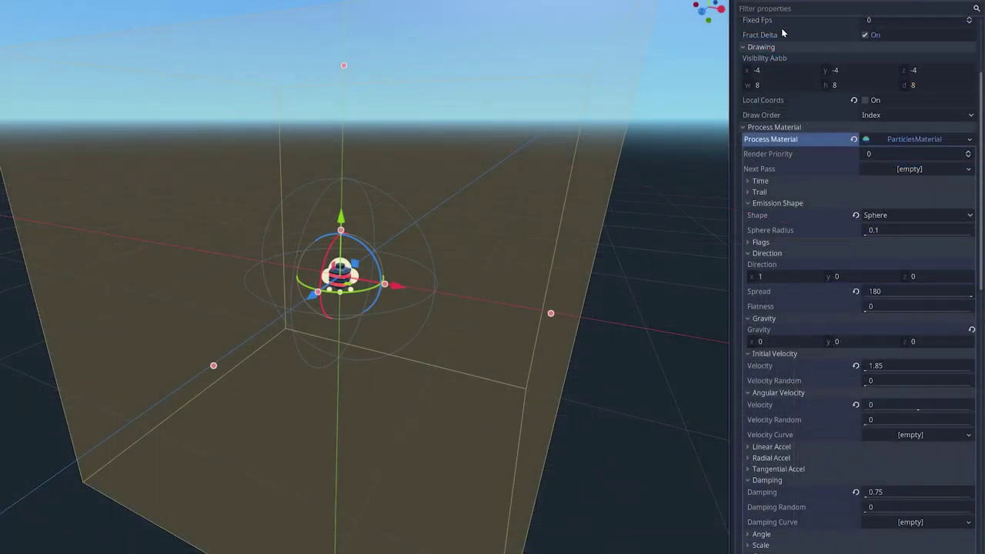
Trigger the grenade's one-shot Particles emission several times and look through the particle and process material properties.
scroll(782, 32, "up", 4)
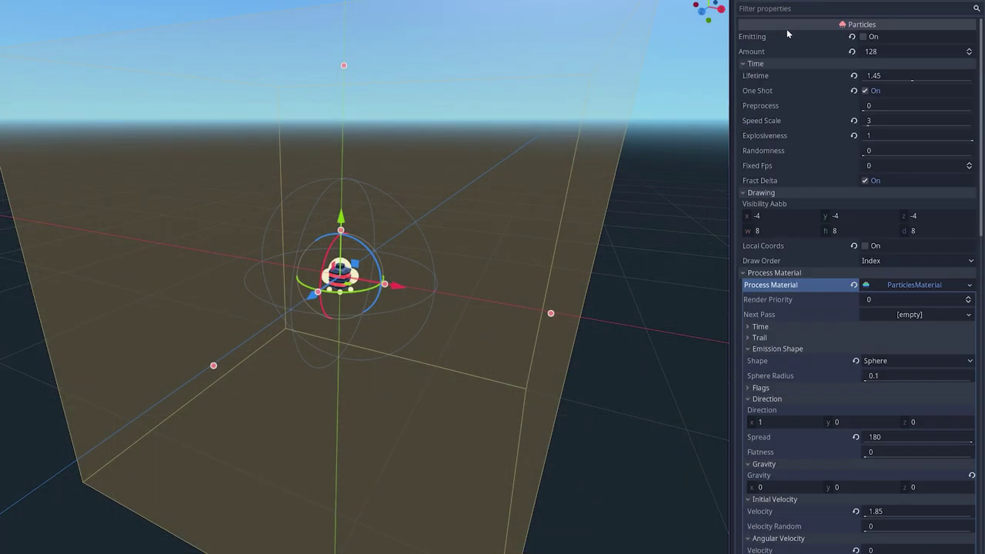
left_click(863, 36)
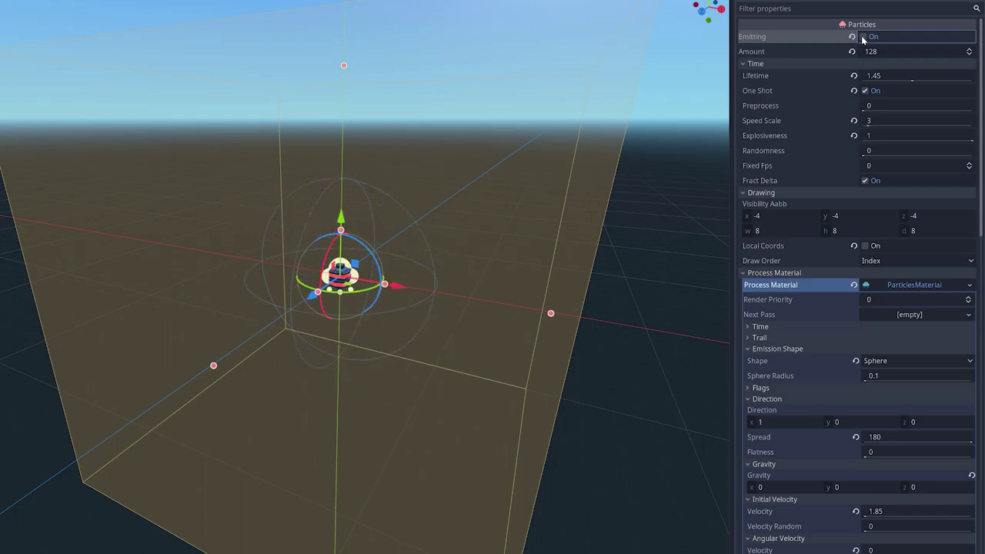
left_click(863, 36)
left_click(863, 37)
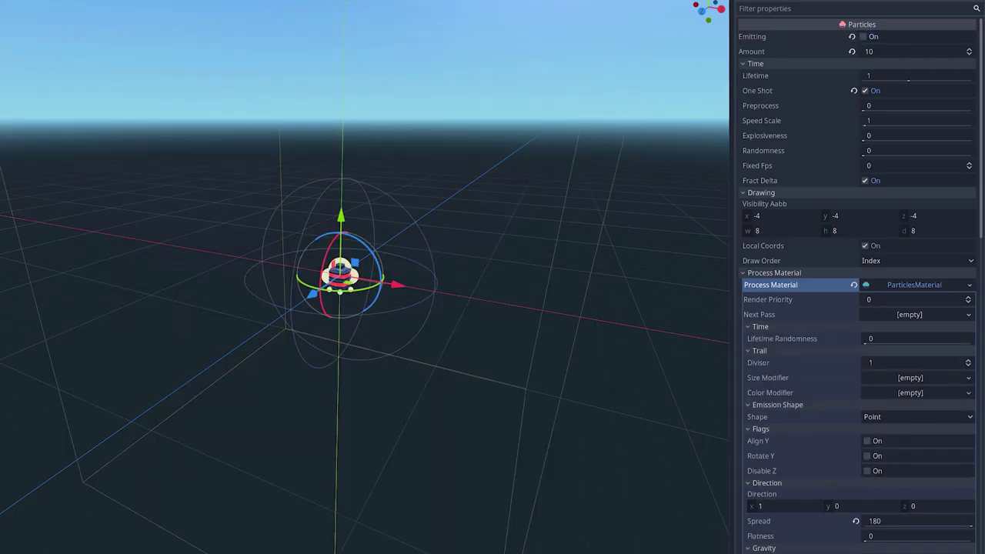
scroll(795, 90, "down", 6)
scroll(794, 84, "up", 4)
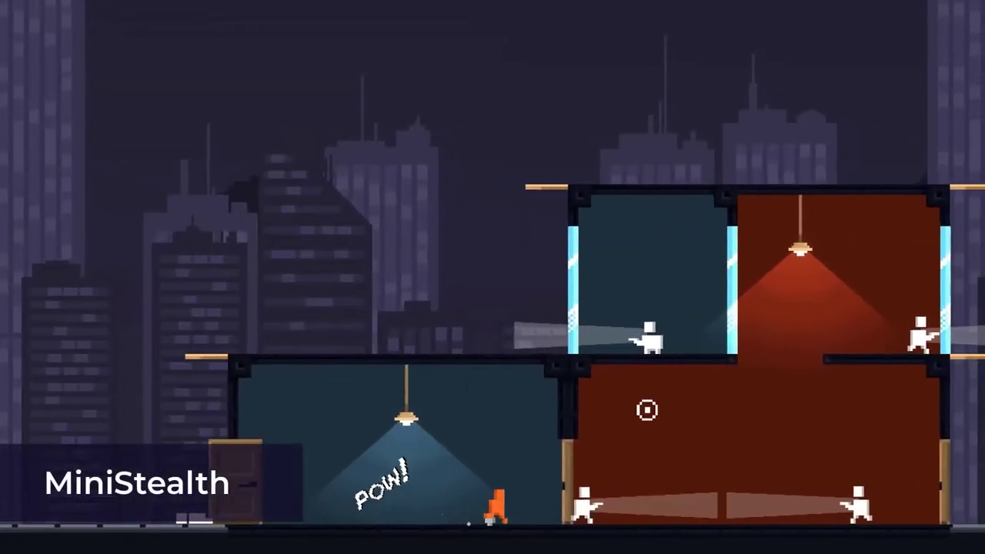
left_click(608, 273)
left_click(581, 293)
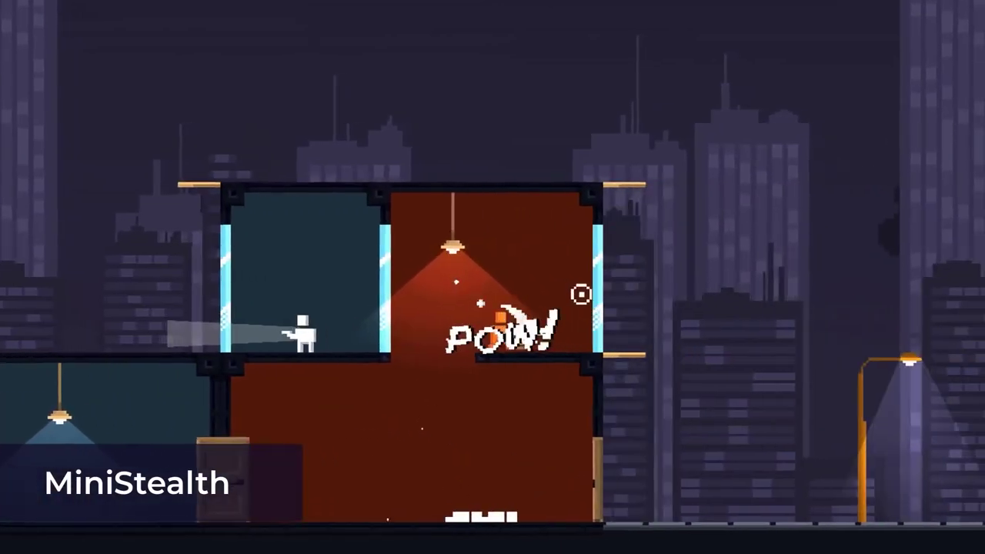
left_click(262, 287)
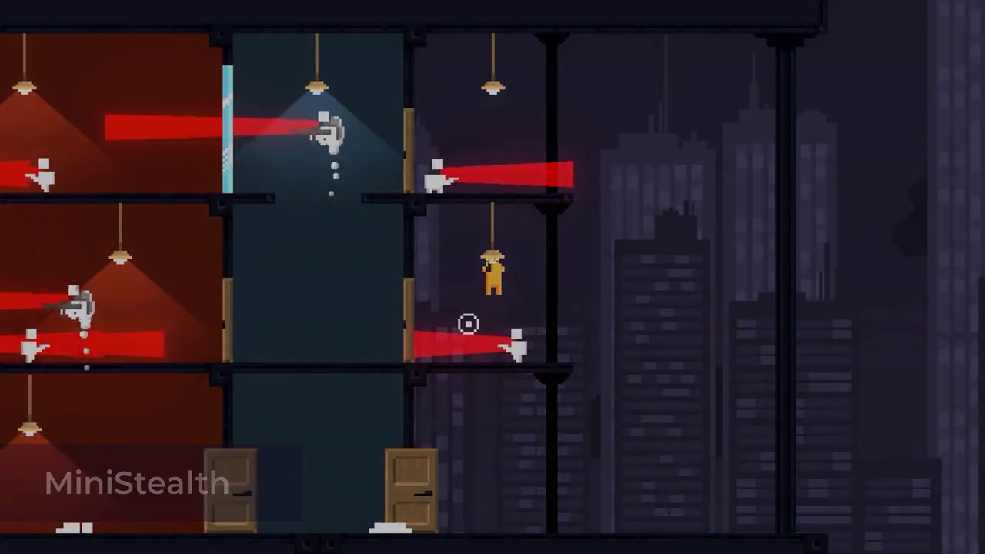